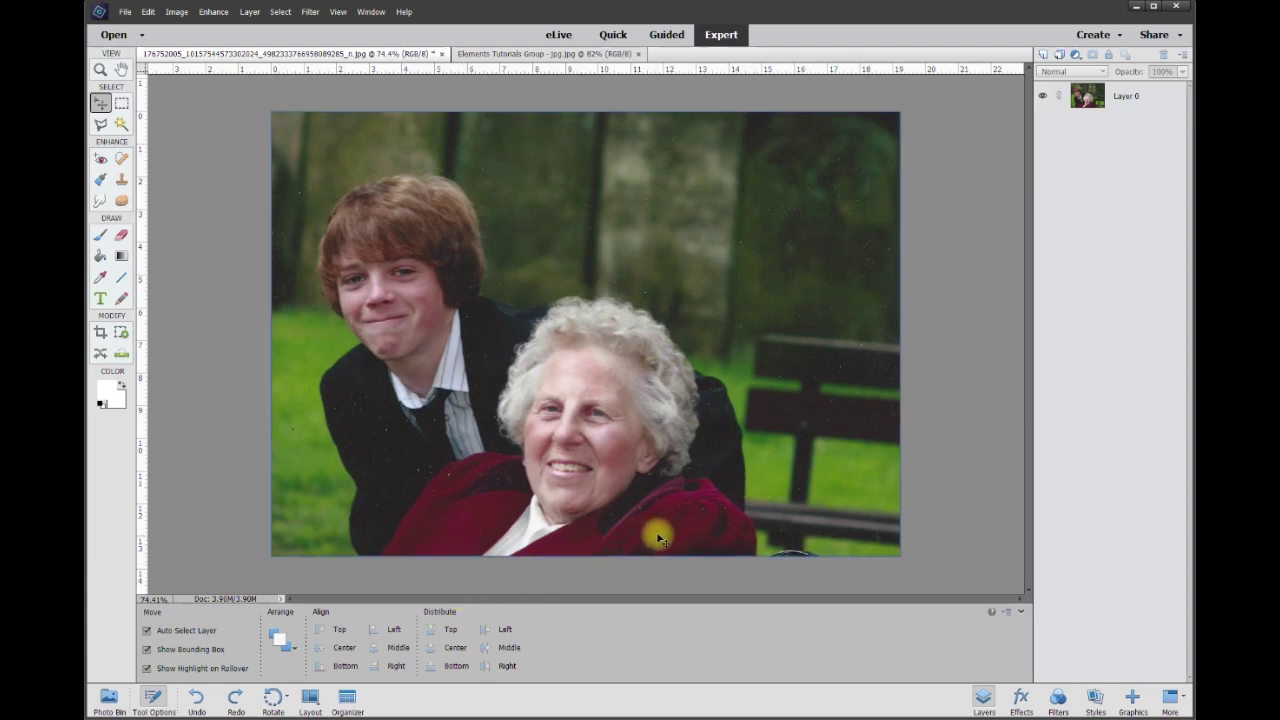
Move the photo layer up to leave empty space below the subjects, and rotate it to about -7.4 degrees
{"action": "left_click", "coordinate": [1126, 97]}
{"action": "left_click_drag", "start_coordinate": [680, 400], "coordinate": [694, 329]}
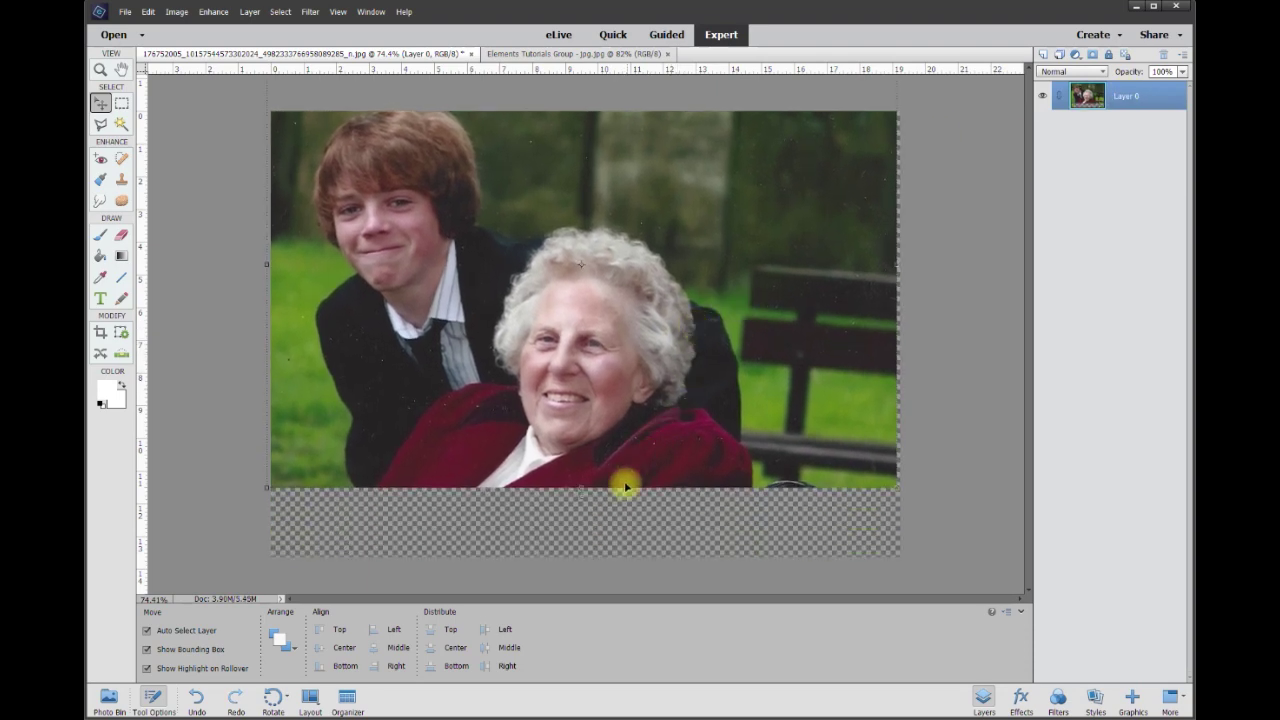
{"action": "left_click_drag", "start_coordinate": [584, 501], "coordinate": [613, 496]}
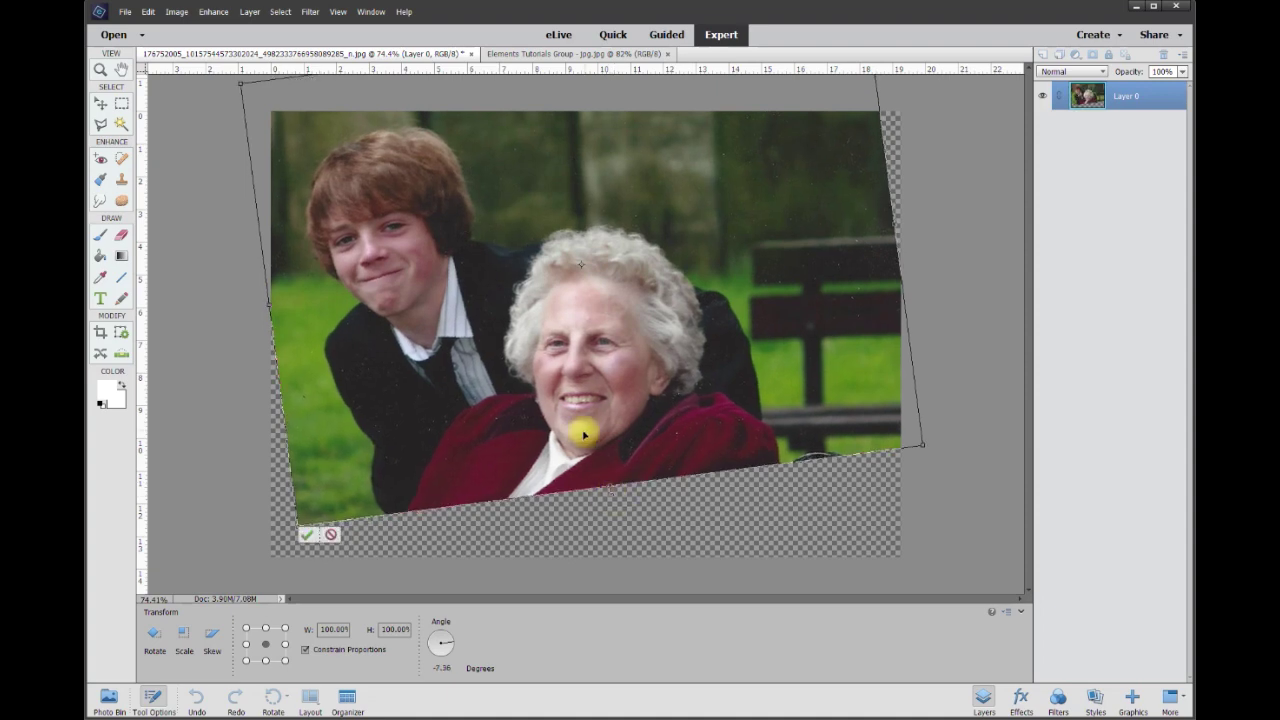
{"action": "left_click", "coordinate": [303, 538]}
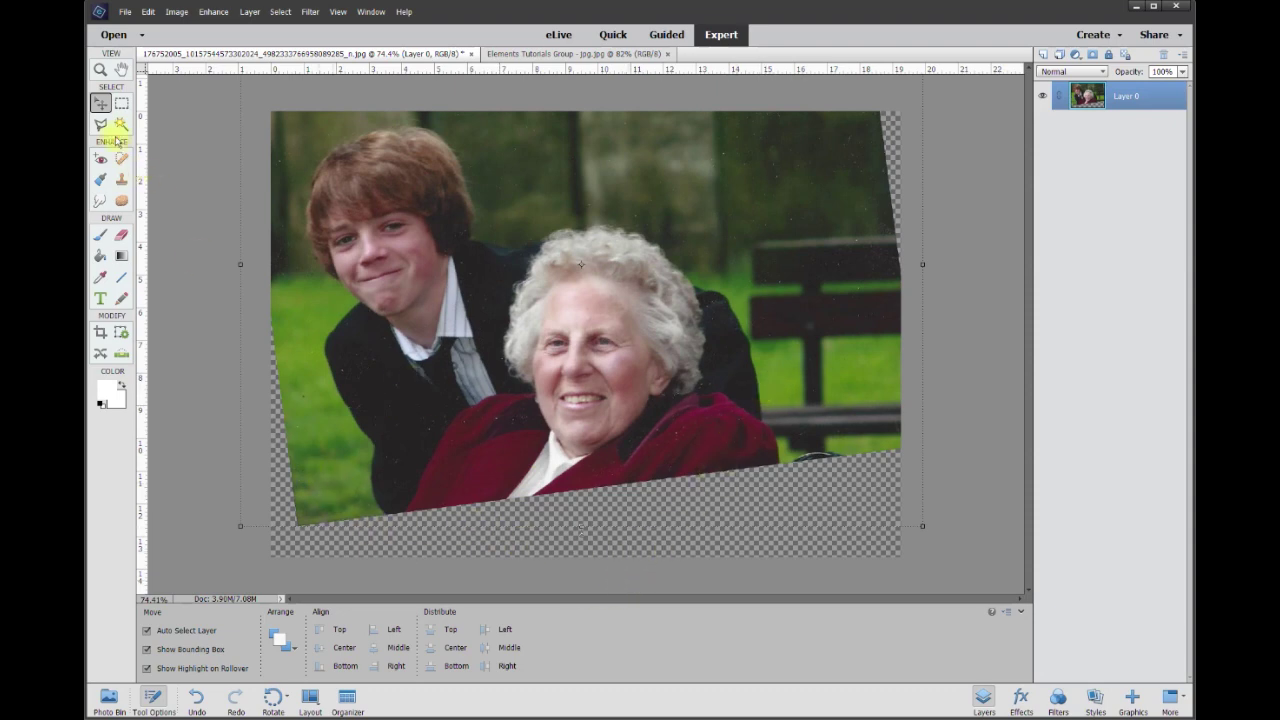
{"action": "left_click", "coordinate": [121, 103]}
{"action": "left_click", "coordinate": [102, 331]}
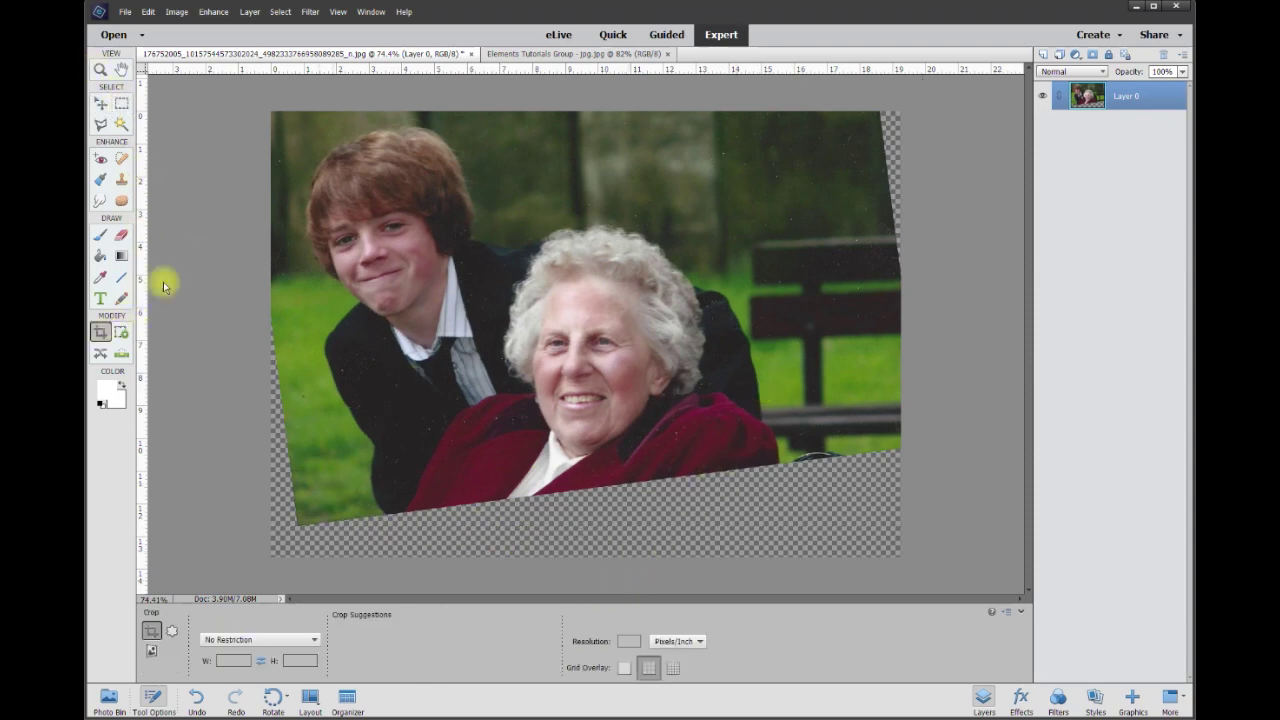
{"action": "left_click_drag", "start_coordinate": [386, 158], "coordinate": [798, 517]}
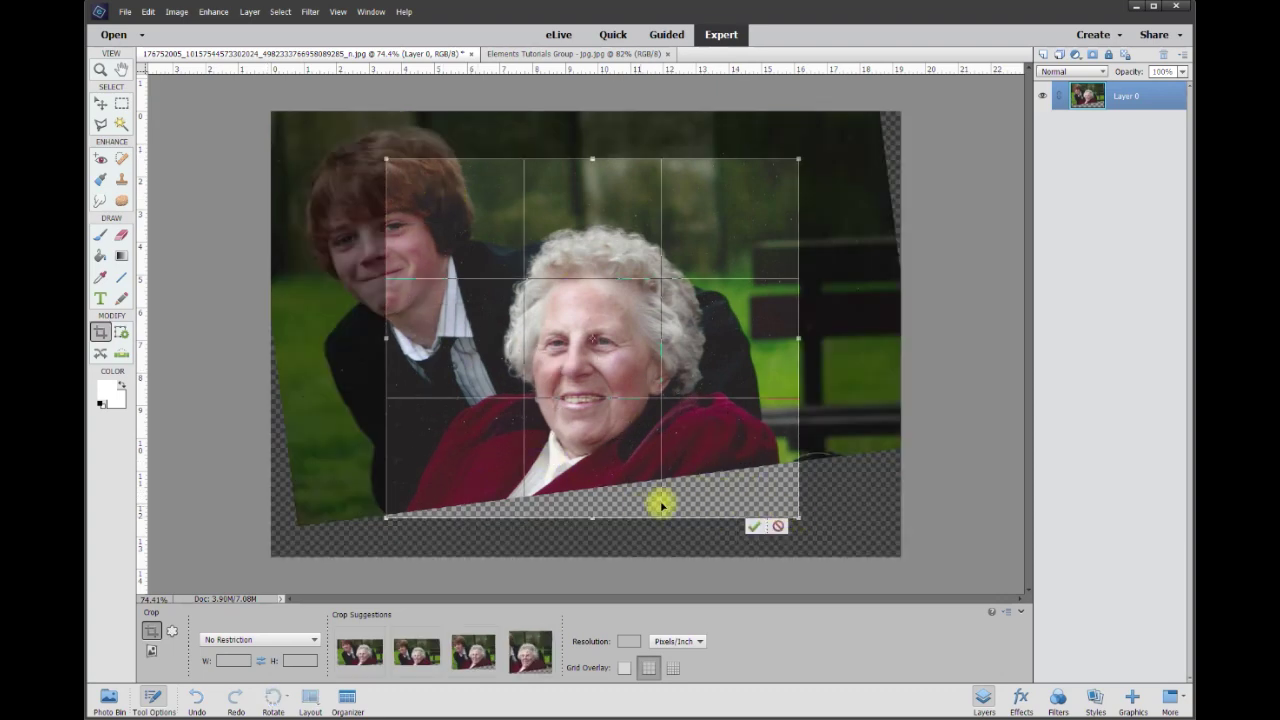
{"action": "left_click", "coordinate": [778, 526]}
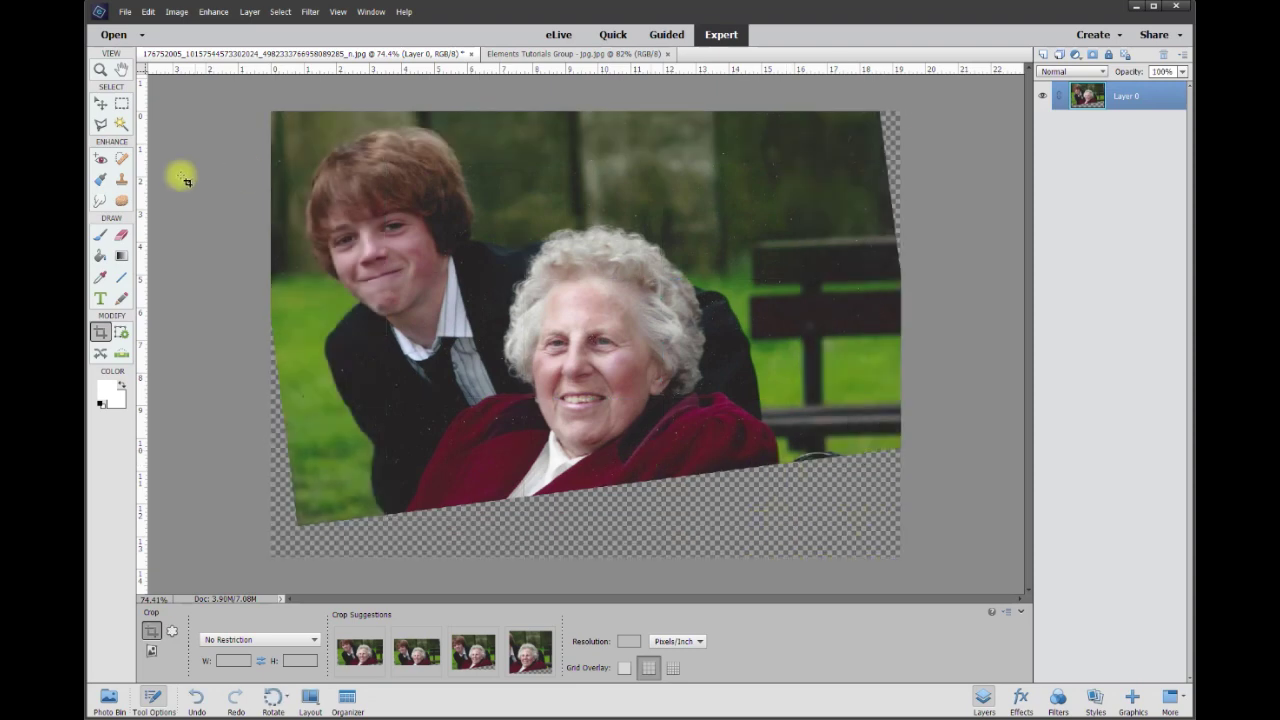
Smudge the cut-off edge of the red jacket downward around the white collar with a 100 px brush at 50% strength
{"action": "left_click", "coordinate": [102, 202]}
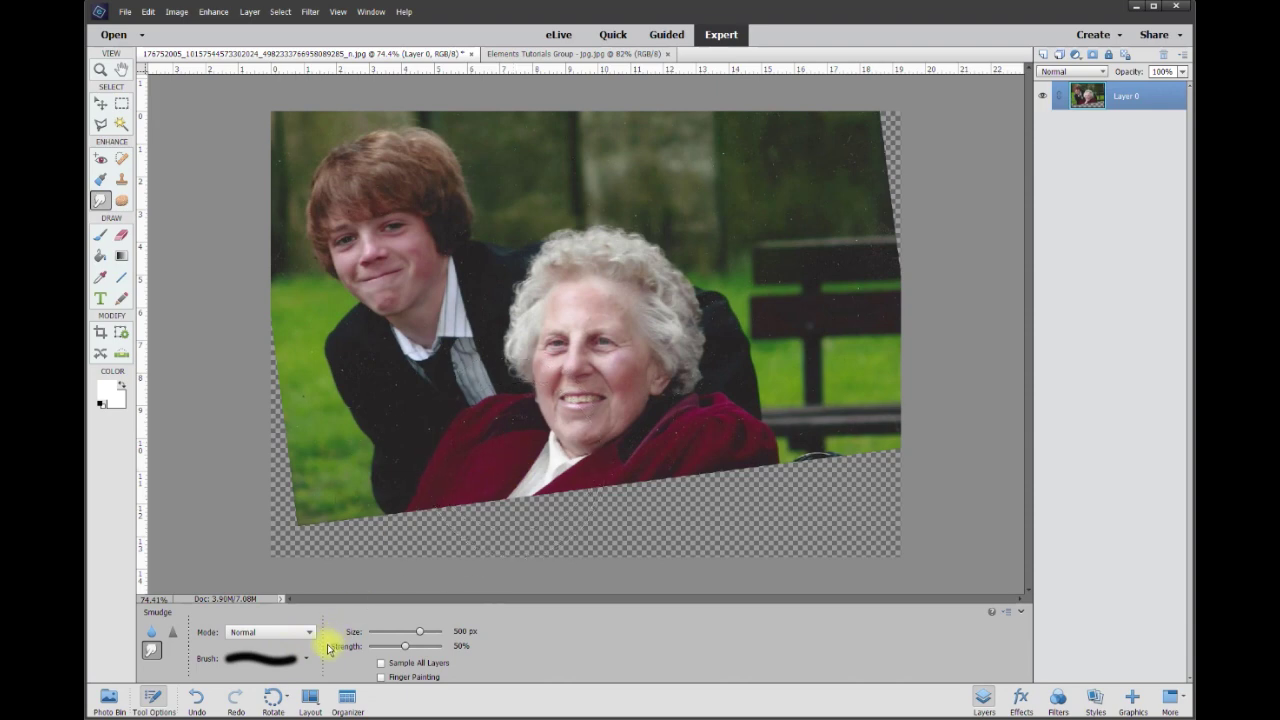
{"action": "left_click", "coordinate": [101, 104]}
{"action": "scroll", "coordinate": [603, 406], "scroll_direction": "up", "scroll_amount": 2}
{"action": "scroll", "coordinate": [832, 407], "scroll_direction": "up", "scroll_amount": 1}
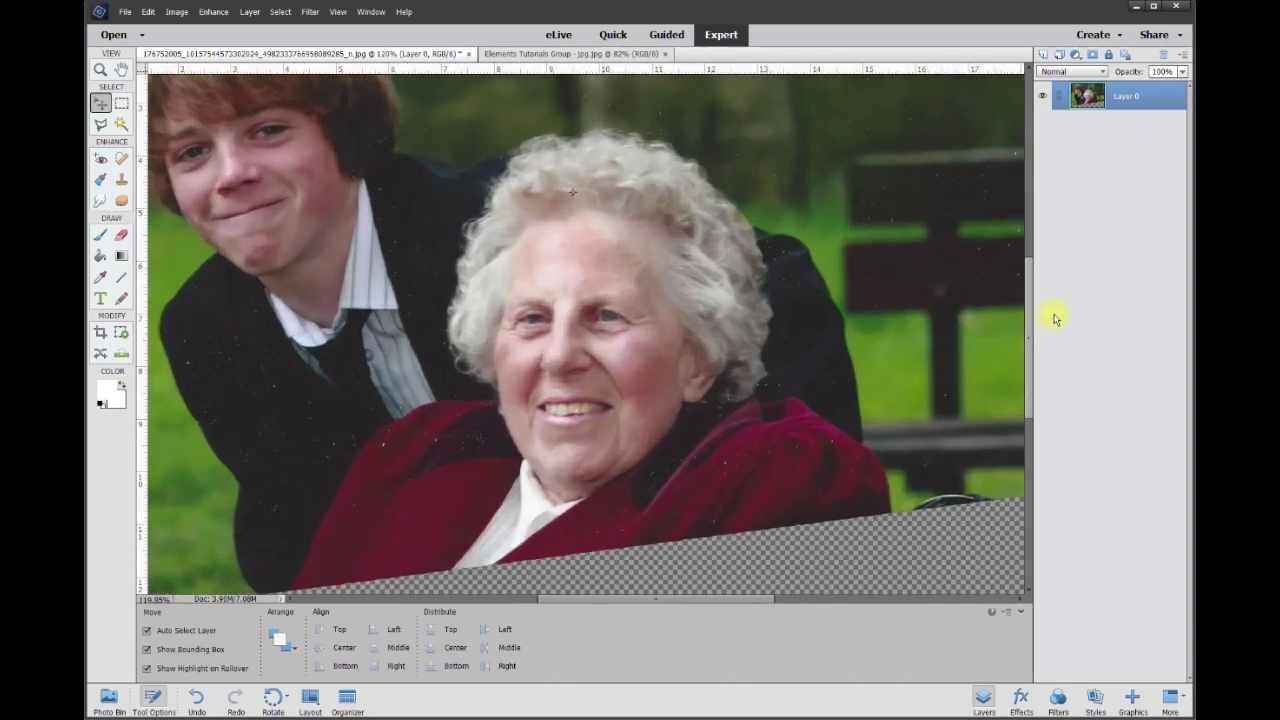
{"action": "left_click_drag", "start_coordinate": [1028, 347], "coordinate": [1024, 409]}
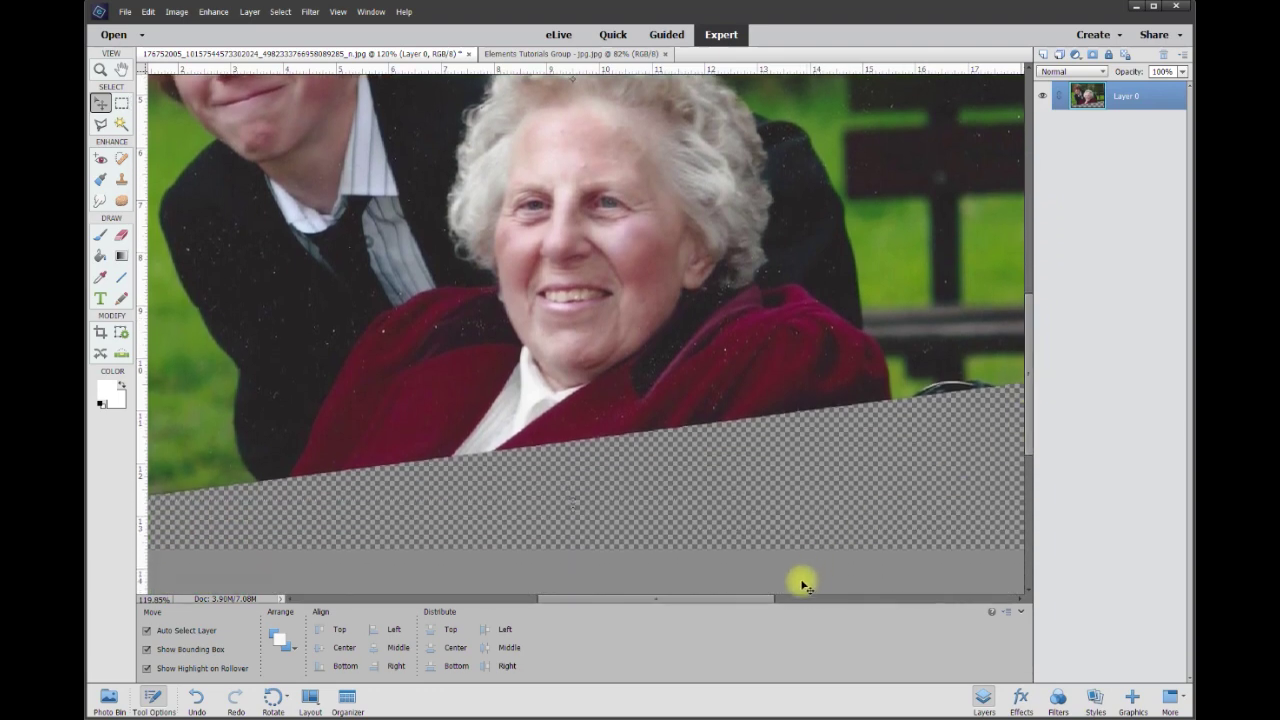
{"action": "left_click_drag", "start_coordinate": [765, 601], "coordinate": [749, 600]}
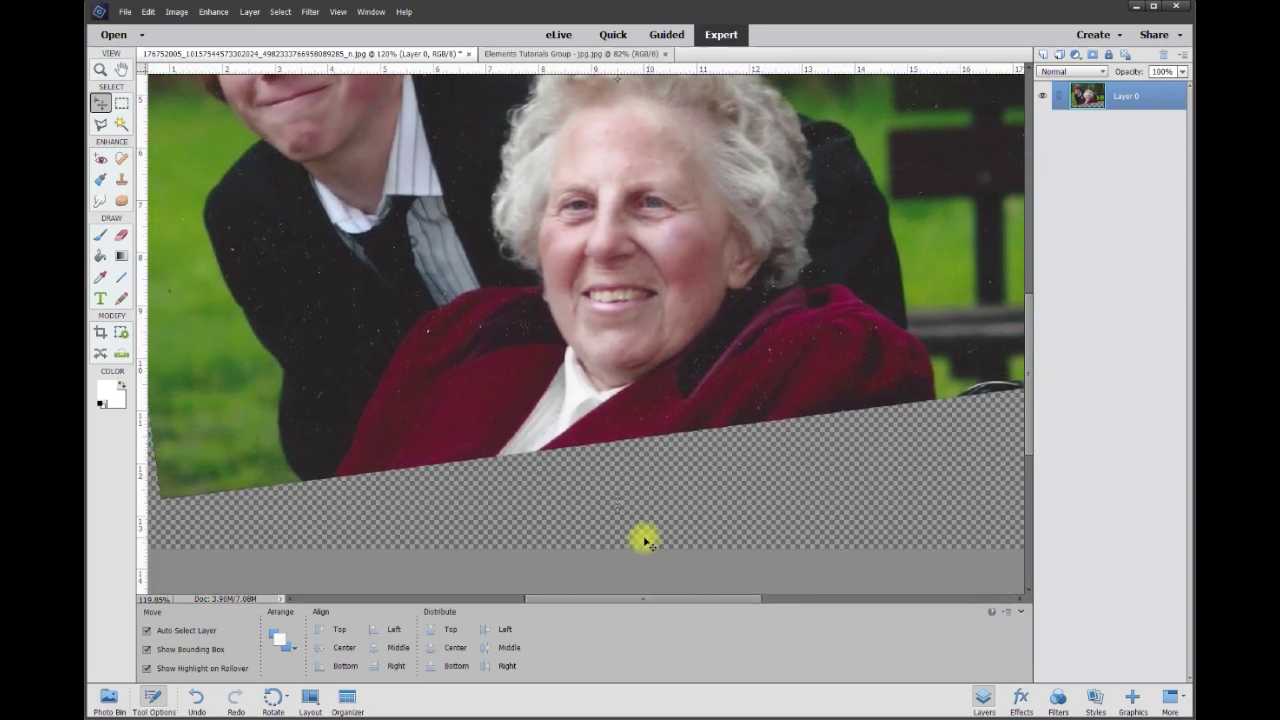
{"action": "left_click", "coordinate": [110, 205]}
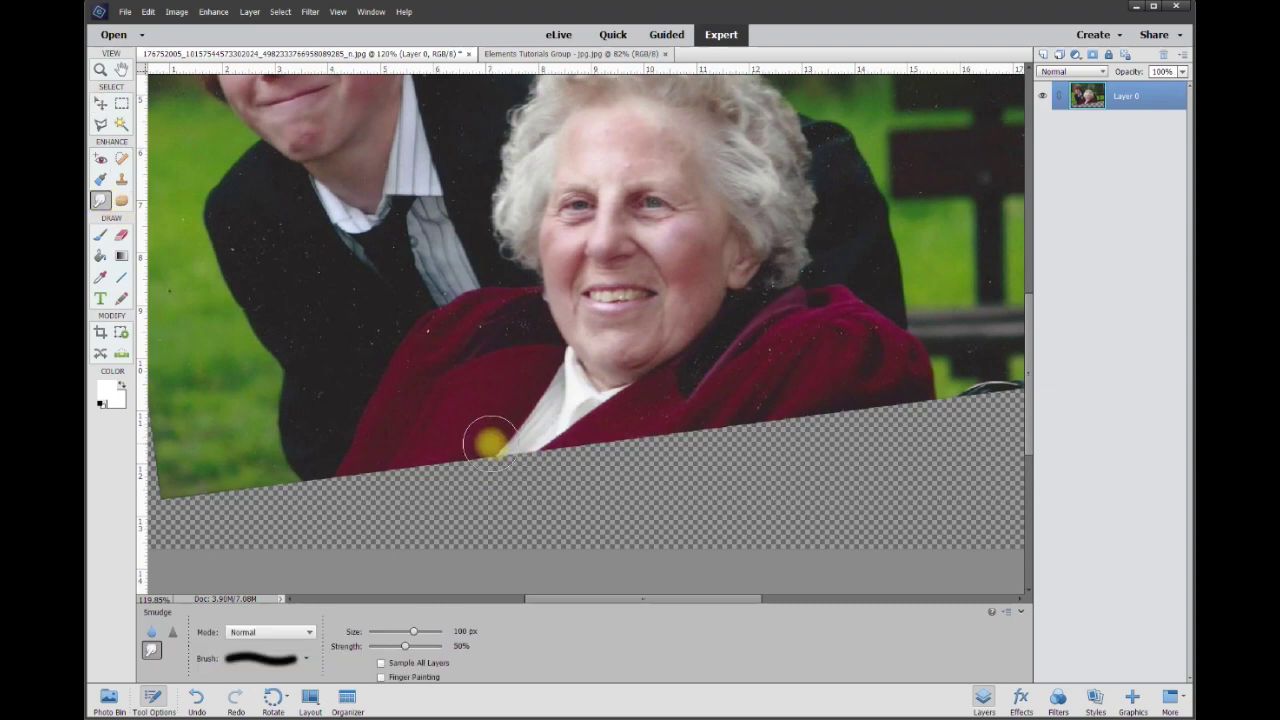
{"action": "left_click_drag", "start_coordinate": [487, 442], "coordinate": [434, 514]}
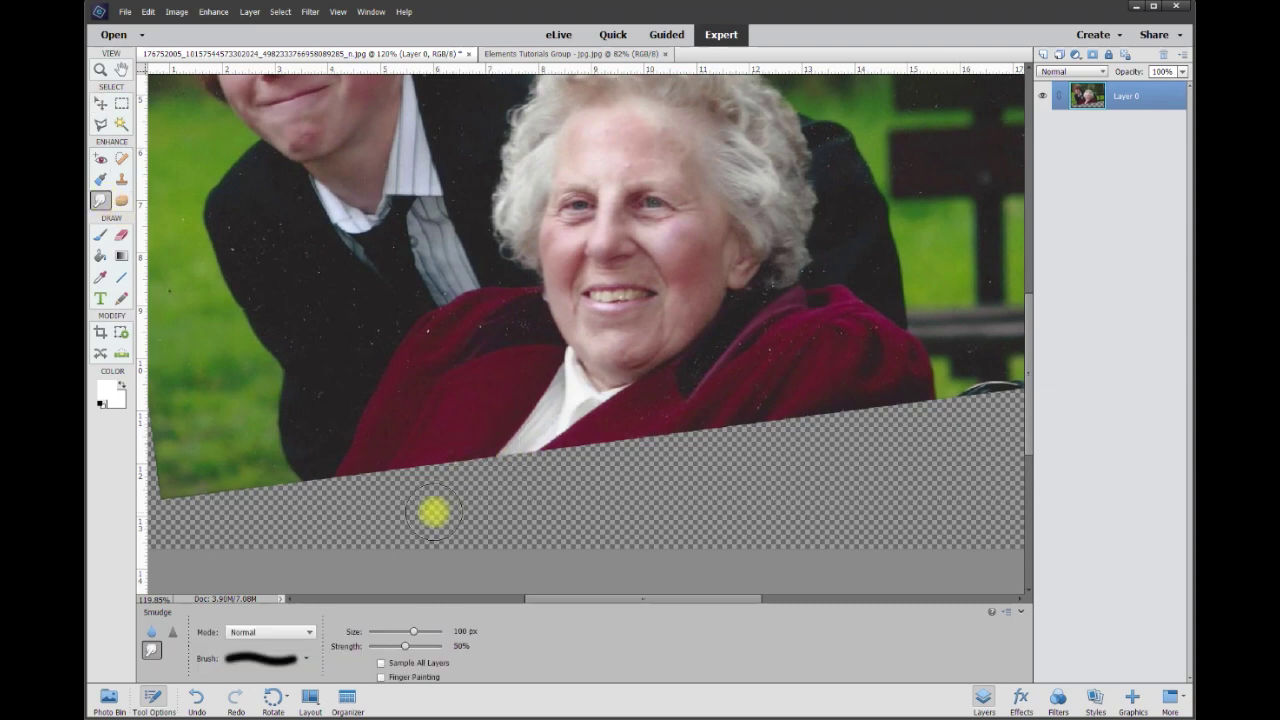
{"action": "mouse_move", "coordinate": [497, 409]}
{"action": "left_mouse_down"}
{"action": "mouse_move", "coordinate": [450, 432]}
{"action": "mouse_move", "coordinate": [407, 507]}
{"action": "left_mouse_up"}
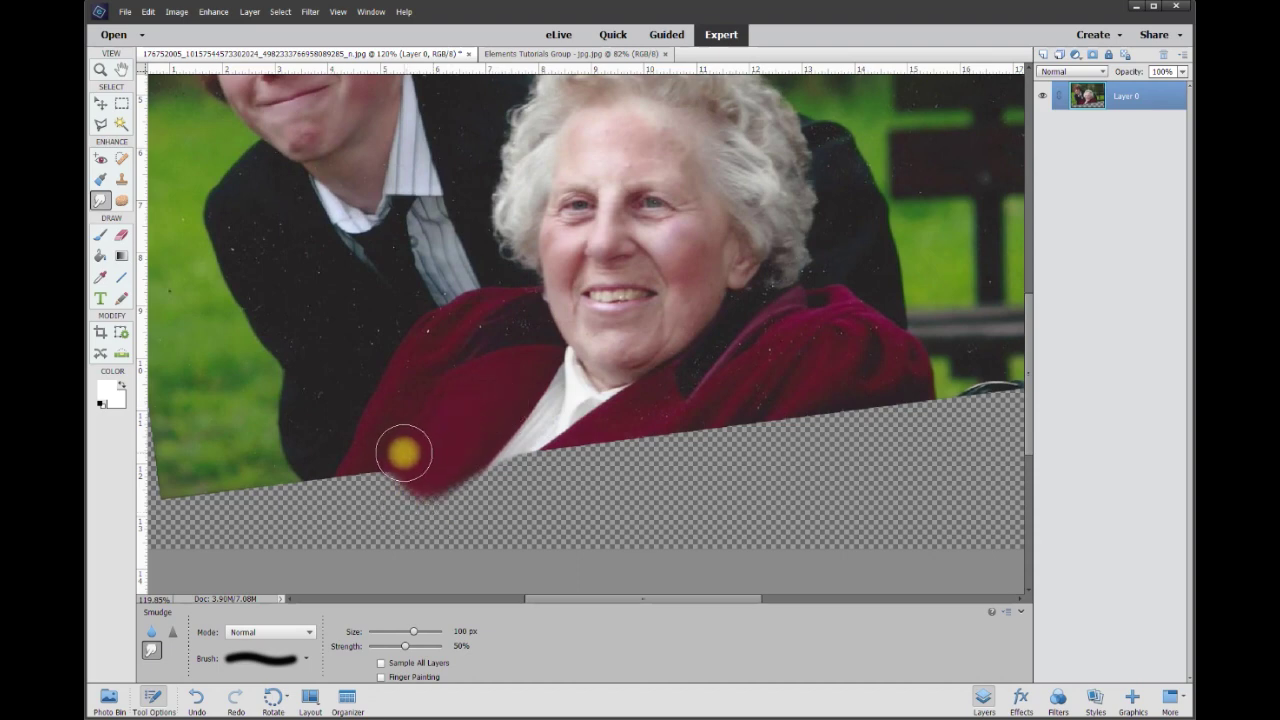
{"action": "mouse_move", "coordinate": [404, 453]}
{"action": "left_mouse_down"}
{"action": "mouse_move", "coordinate": [369, 519]}
{"action": "mouse_move", "coordinate": [367, 467]}
{"action": "mouse_move", "coordinate": [335, 516]}
{"action": "mouse_move", "coordinate": [331, 479]}
{"action": "mouse_move", "coordinate": [337, 521]}
{"action": "mouse_move", "coordinate": [348, 487]}
{"action": "mouse_move", "coordinate": [339, 501]}
{"action": "mouse_move", "coordinate": [588, 451]}
{"action": "mouse_move", "coordinate": [488, 501]}
{"action": "mouse_move", "coordinate": [576, 462]}
{"action": "mouse_move", "coordinate": [532, 498]}
{"action": "mouse_move", "coordinate": [619, 453]}
{"action": "mouse_move", "coordinate": [603, 481]}
{"action": "mouse_move", "coordinate": [620, 462]}
{"action": "mouse_move", "coordinate": [606, 494]}
{"action": "mouse_move", "coordinate": [598, 444]}
{"action": "mouse_move", "coordinate": [510, 505]}
{"action": "mouse_move", "coordinate": [527, 459]}
{"action": "left_mouse_up"}
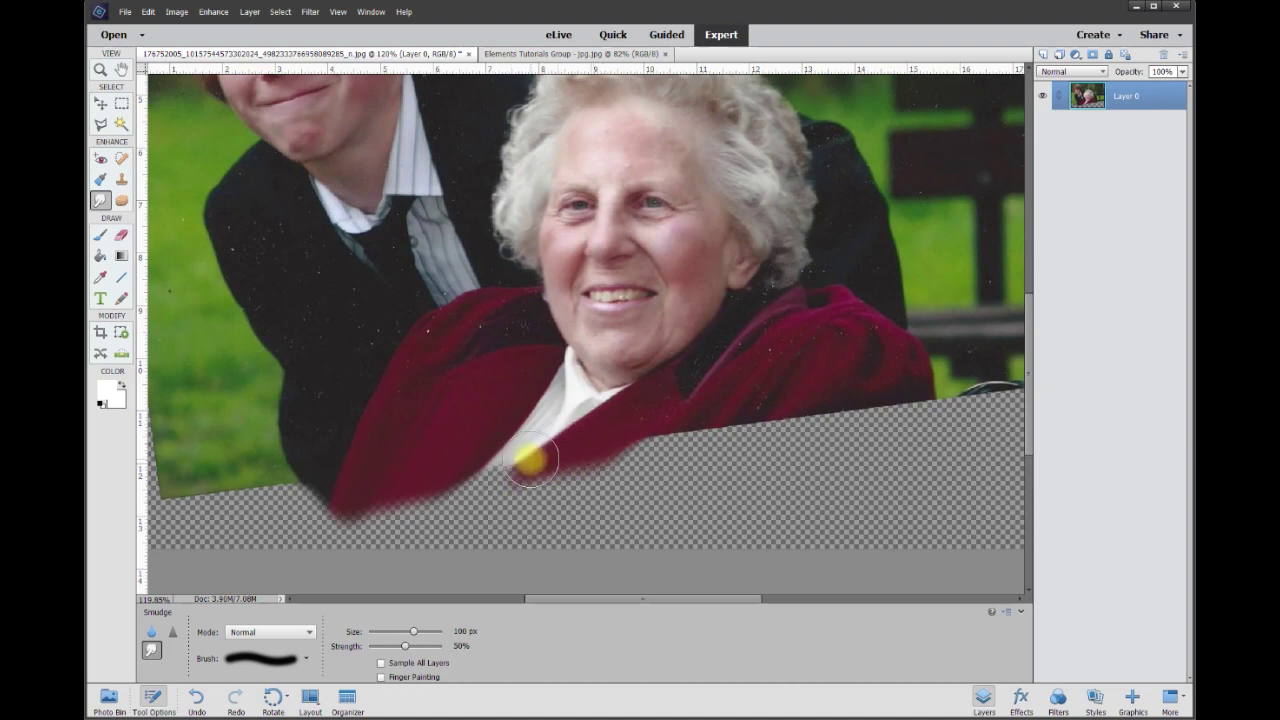
Smudge the rest of the red jacket and its outer sleeve down to the lower edge of the canvas
{"action": "mouse_move", "coordinate": [535, 460]}
{"action": "left_mouse_down"}
{"action": "mouse_move", "coordinate": [478, 510]}
{"action": "mouse_move", "coordinate": [537, 445]}
{"action": "mouse_move", "coordinate": [508, 494]}
{"action": "mouse_move", "coordinate": [461, 518]}
{"action": "mouse_move", "coordinate": [538, 499]}
{"action": "mouse_move", "coordinate": [513, 514]}
{"action": "mouse_move", "coordinate": [488, 524]}
{"action": "mouse_move", "coordinate": [545, 491]}
{"action": "mouse_move", "coordinate": [483, 521]}
{"action": "mouse_move", "coordinate": [647, 443]}
{"action": "mouse_move", "coordinate": [717, 440]}
{"action": "mouse_move", "coordinate": [676, 436]}
{"action": "mouse_move", "coordinate": [599, 503]}
{"action": "mouse_move", "coordinate": [647, 455]}
{"action": "mouse_move", "coordinate": [601, 465]}
{"action": "mouse_move", "coordinate": [657, 483]}
{"action": "mouse_move", "coordinate": [622, 503]}
{"action": "mouse_move", "coordinate": [575, 491]}
{"action": "mouse_move", "coordinate": [730, 487]}
{"action": "mouse_move", "coordinate": [681, 498]}
{"action": "mouse_move", "coordinate": [936, 410]}
{"action": "mouse_move", "coordinate": [942, 438]}
{"action": "mouse_move", "coordinate": [910, 500]}
{"action": "mouse_move", "coordinate": [878, 478]}
{"action": "mouse_move", "coordinate": [885, 462]}
{"action": "mouse_move", "coordinate": [720, 487]}
{"action": "mouse_move", "coordinate": [844, 485]}
{"action": "mouse_move", "coordinate": [665, 483]}
{"action": "mouse_move", "coordinate": [780, 486]}
{"action": "left_mouse_up"}
{"action": "scroll", "coordinate": [646, 504], "scroll_direction": "up", "scroll_amount": 1}
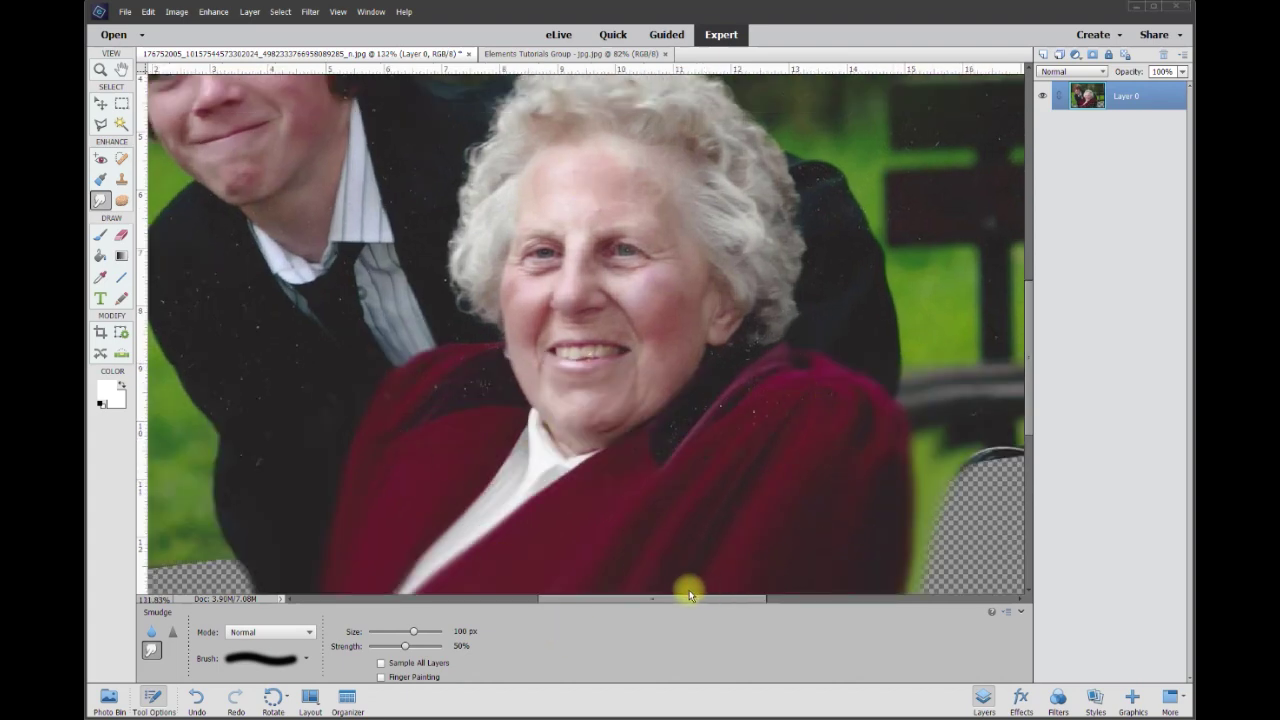
{"action": "scroll", "coordinate": [686, 586], "scroll_direction": "down", "scroll_amount": 3}
{"action": "scroll", "coordinate": [534, 486], "scroll_direction": "up", "scroll_amount": 1}
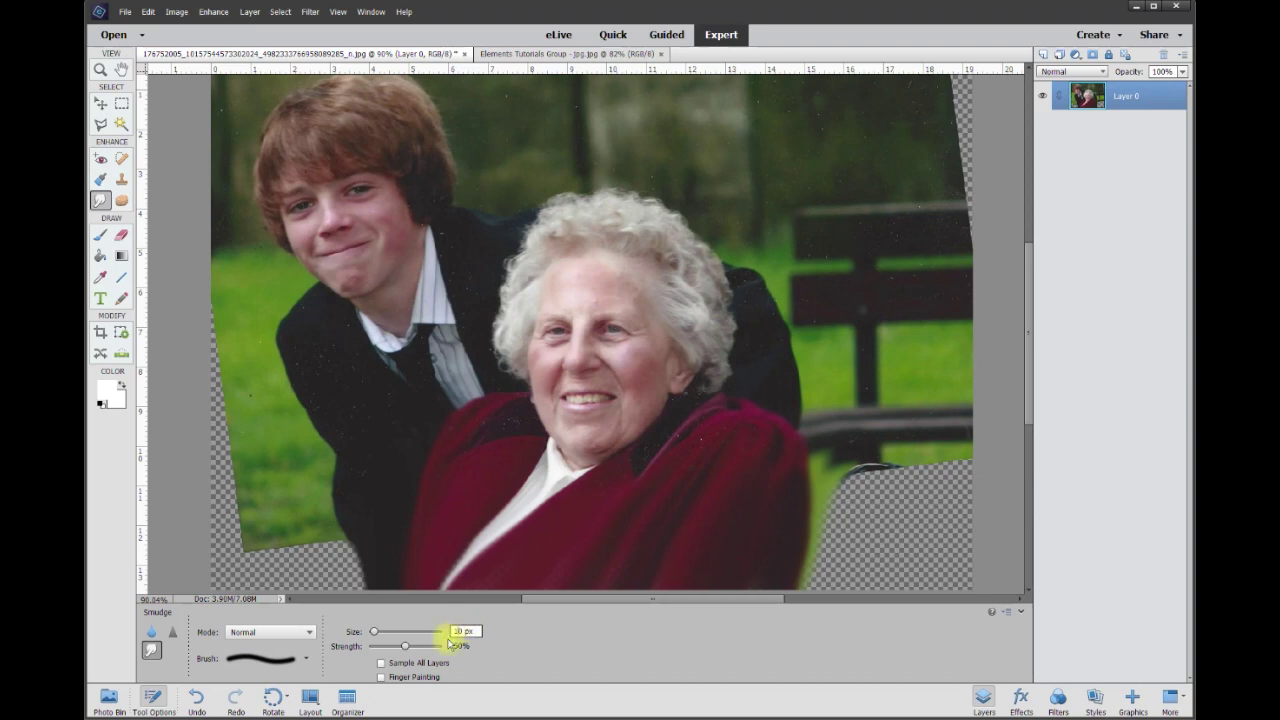
Erase a thin outline along both shoulders and sides of the woman's red jacket down to the canvas edge
{"action": "left_click", "coordinate": [121, 234]}
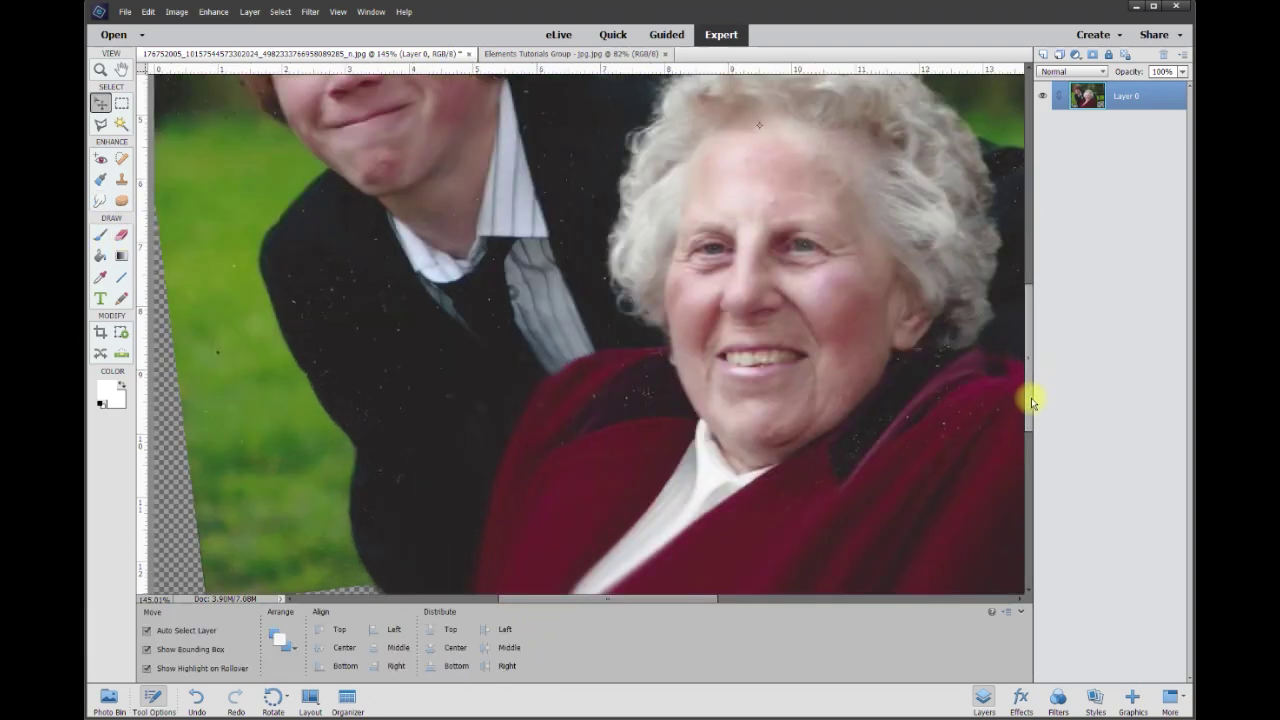
{"action": "left_click_drag", "start_coordinate": [1033, 403], "coordinate": [1030, 435]}
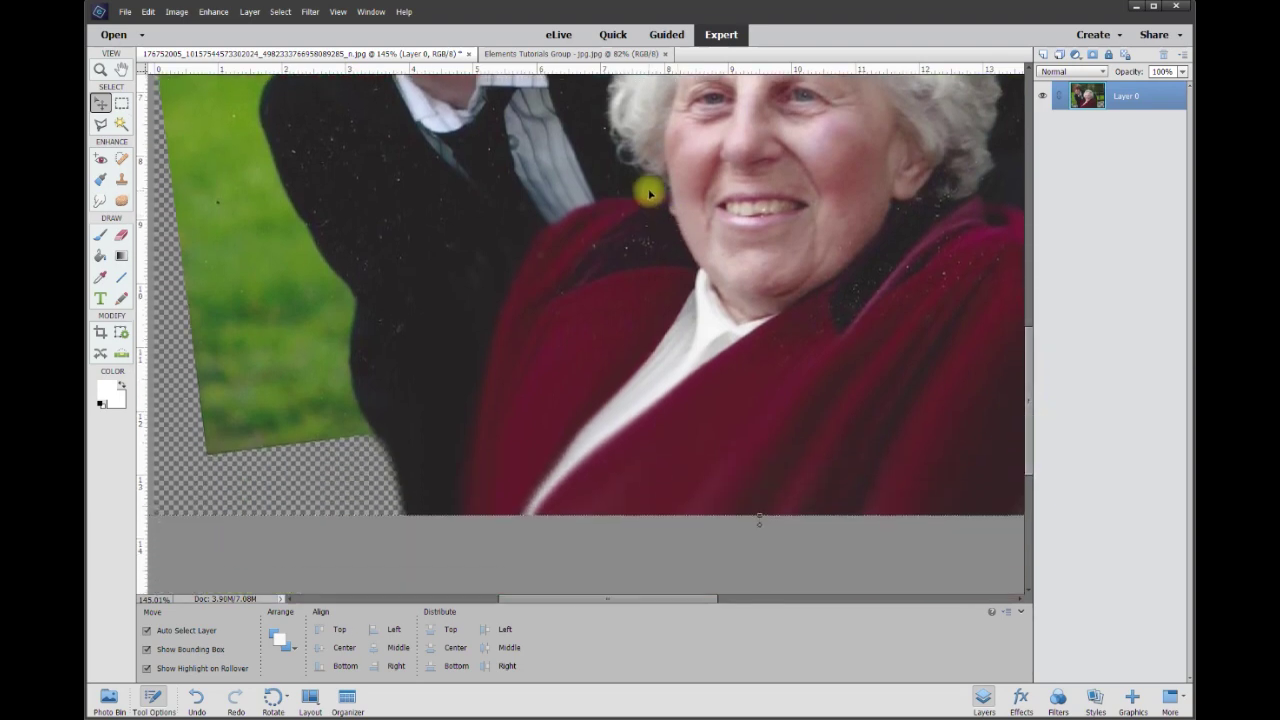
{"action": "left_click", "coordinate": [121, 234]}
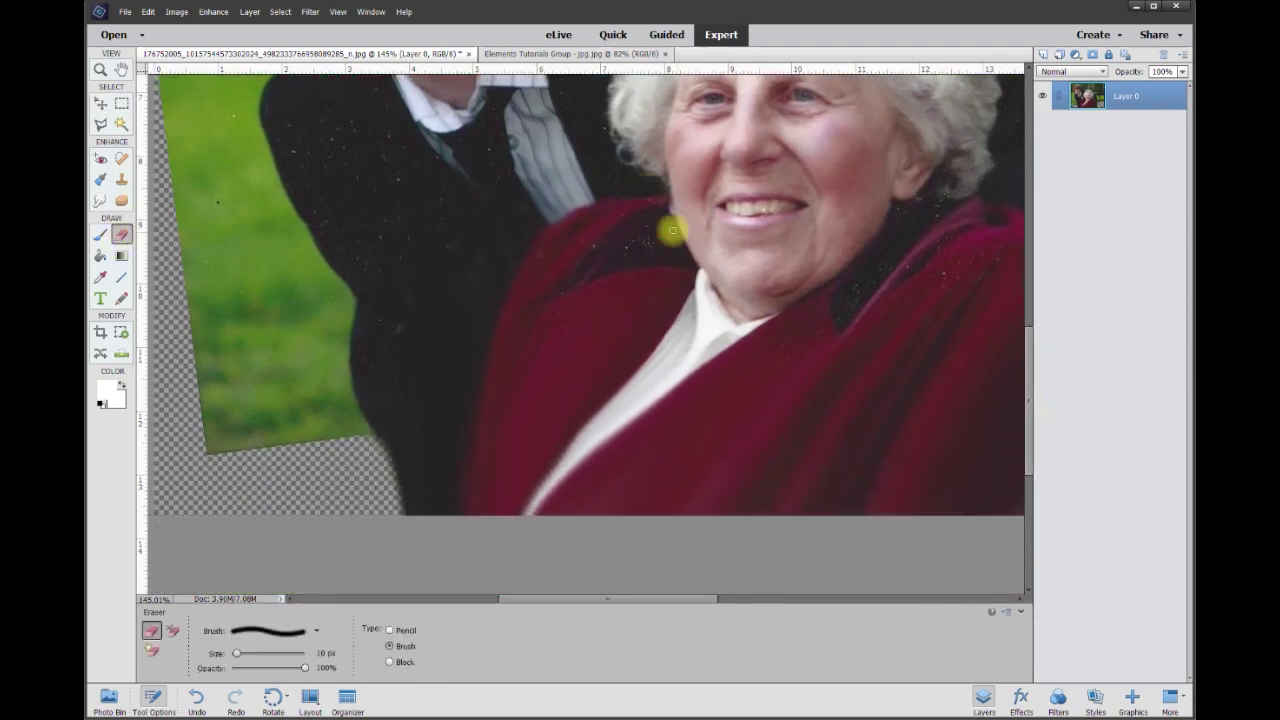
{"action": "scroll", "coordinate": [671, 229], "scroll_direction": "up", "scroll_amount": 5}
{"action": "mouse_move", "coordinate": [725, 190]}
{"action": "left_mouse_down"}
{"action": "mouse_move", "coordinate": [623, 194]}
{"action": "mouse_move", "coordinate": [488, 240]}
{"action": "mouse_move", "coordinate": [443, 282]}
{"action": "mouse_move", "coordinate": [379, 394]}
{"action": "mouse_move", "coordinate": [343, 557]}
{"action": "left_mouse_up"}
{"action": "scroll", "coordinate": [343, 557], "scroll_direction": "down", "scroll_amount": 3}
{"action": "scroll", "coordinate": [534, 183], "scroll_direction": "up", "scroll_amount": 3}
{"action": "mouse_move", "coordinate": [534, 185]}
{"action": "left_mouse_down"}
{"action": "mouse_move", "coordinate": [722, 289]}
{"action": "mouse_move", "coordinate": [778, 352]}
{"action": "mouse_move", "coordinate": [797, 465]}
{"action": "left_mouse_up"}
{"action": "scroll", "coordinate": [1027, 413], "scroll_direction": "down", "scroll_amount": 3}
{"action": "mouse_move", "coordinate": [790, 246]}
{"action": "left_mouse_down"}
{"action": "mouse_move", "coordinate": [808, 434]}
{"action": "mouse_move", "coordinate": [794, 510]}
{"action": "left_mouse_up"}
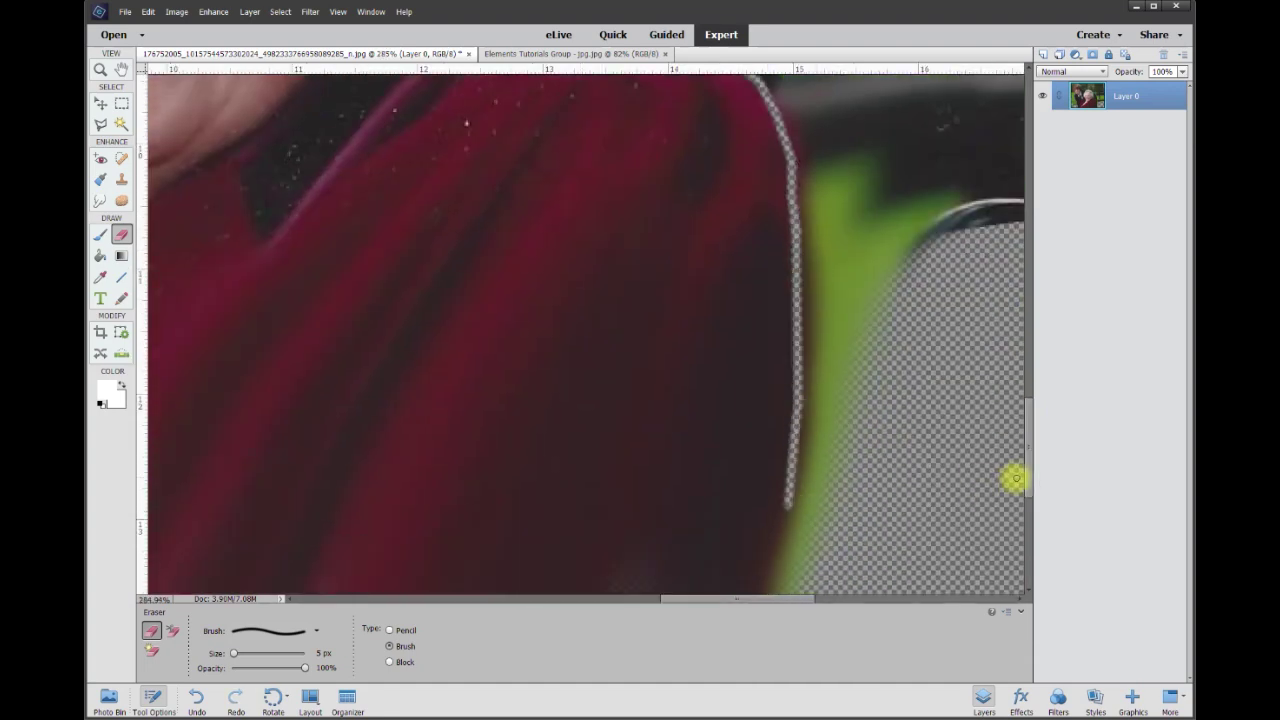
{"action": "scroll", "coordinate": [1018, 477], "scroll_direction": "down", "scroll_amount": 2}
Continue the erased outline around the woman's curly hair with a 10 px eraser, joining it to the jacket outline
{"action": "mouse_move", "coordinate": [845, 320]}
{"action": "left_mouse_down"}
{"action": "mouse_move", "coordinate": [865, 197]}
{"action": "mouse_move", "coordinate": [846, 157]}
{"action": "left_mouse_up"}
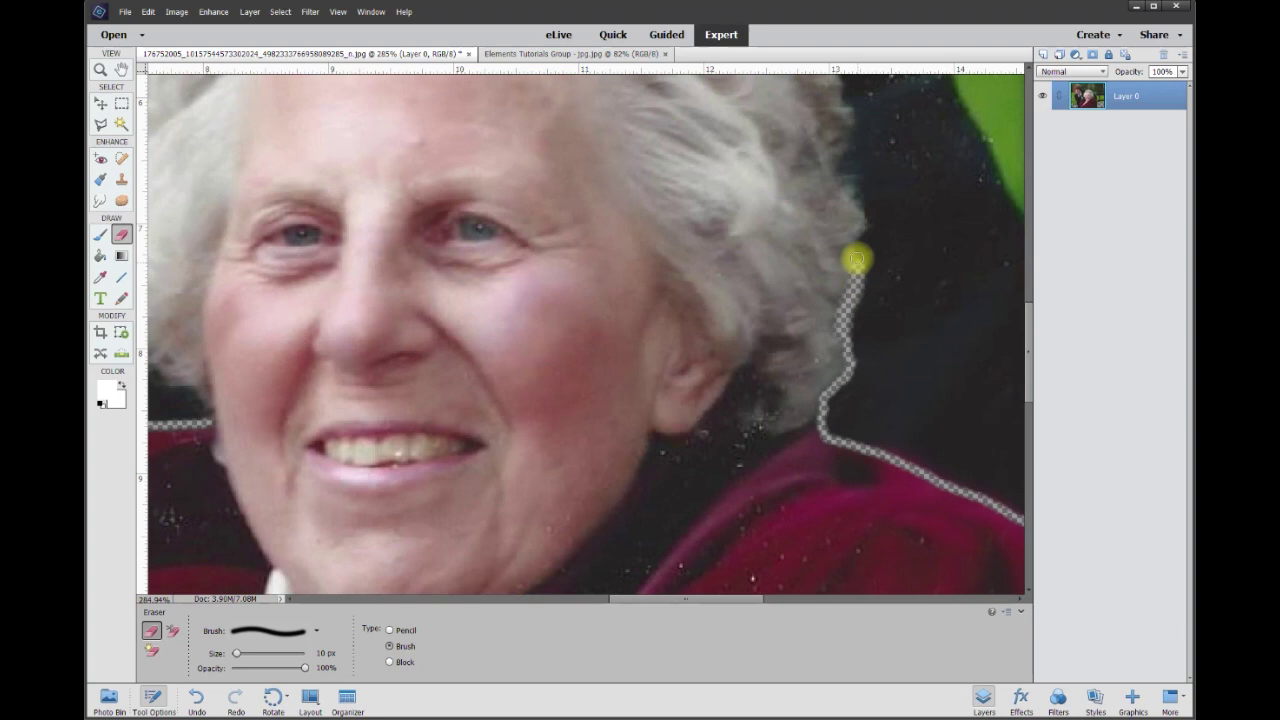
{"action": "scroll", "coordinate": [846, 157], "scroll_direction": "up", "scroll_amount": 3}
{"action": "mouse_move", "coordinate": [837, 240]}
{"action": "left_mouse_down"}
{"action": "mouse_move", "coordinate": [783, 143]}
{"action": "mouse_move", "coordinate": [722, 85]}
{"action": "left_mouse_up"}
{"action": "scroll", "coordinate": [316, 581], "scroll_direction": "left", "scroll_amount": 2}
{"action": "mouse_move", "coordinate": [316, 581]}
{"action": "left_mouse_down"}
{"action": "mouse_move", "coordinate": [246, 543]}
{"action": "mouse_move", "coordinate": [253, 521]}
{"action": "mouse_move", "coordinate": [210, 467]}
{"action": "mouse_move", "coordinate": [204, 409]}
{"action": "mouse_move", "coordinate": [257, 186]}
{"action": "left_mouse_up"}
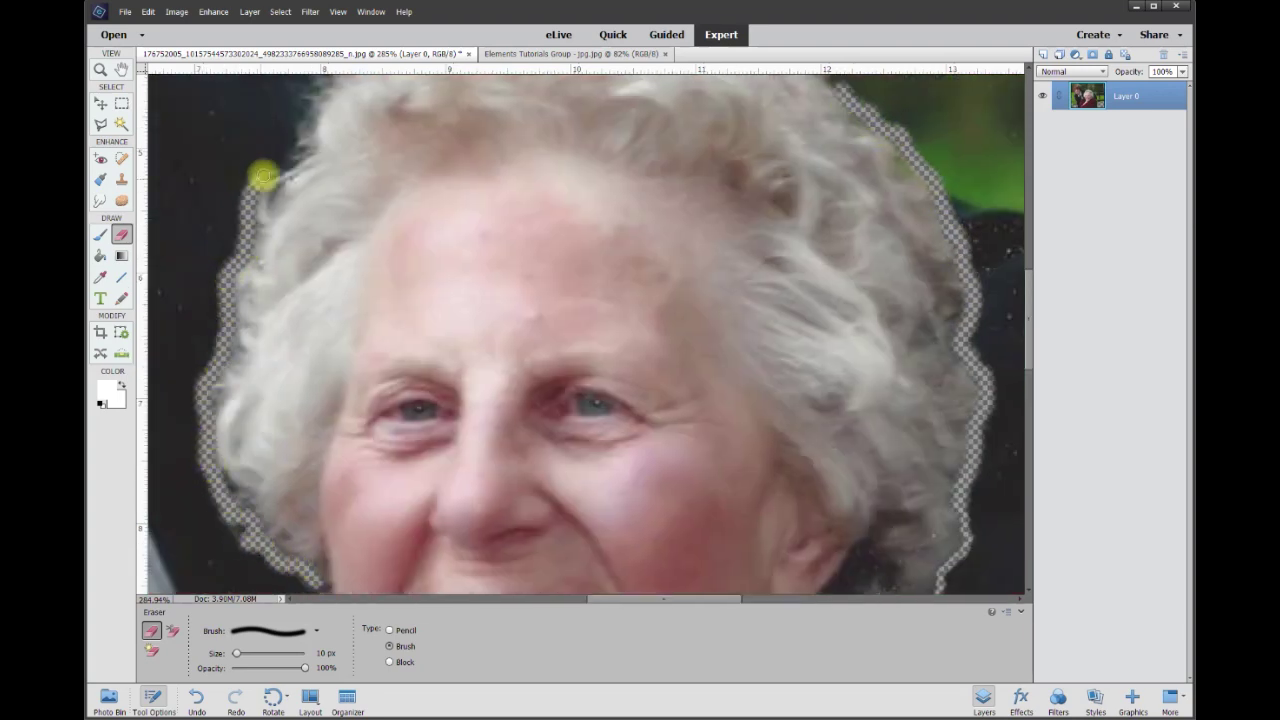
{"action": "scroll", "coordinate": [257, 186], "scroll_direction": "up", "scroll_amount": 3}
{"action": "mouse_move", "coordinate": [300, 345]}
{"action": "left_mouse_down"}
{"action": "mouse_move", "coordinate": [307, 306]}
{"action": "mouse_move", "coordinate": [374, 200]}
{"action": "mouse_move", "coordinate": [443, 163]}
{"action": "mouse_move", "coordinate": [500, 173]}
{"action": "mouse_move", "coordinate": [577, 148]}
{"action": "mouse_move", "coordinate": [632, 162]}
{"action": "mouse_move", "coordinate": [757, 204]}
{"action": "mouse_move", "coordinate": [829, 263]}
{"action": "left_mouse_up"}
{"action": "scroll", "coordinate": [829, 263], "scroll_direction": "down", "scroll_amount": 5}
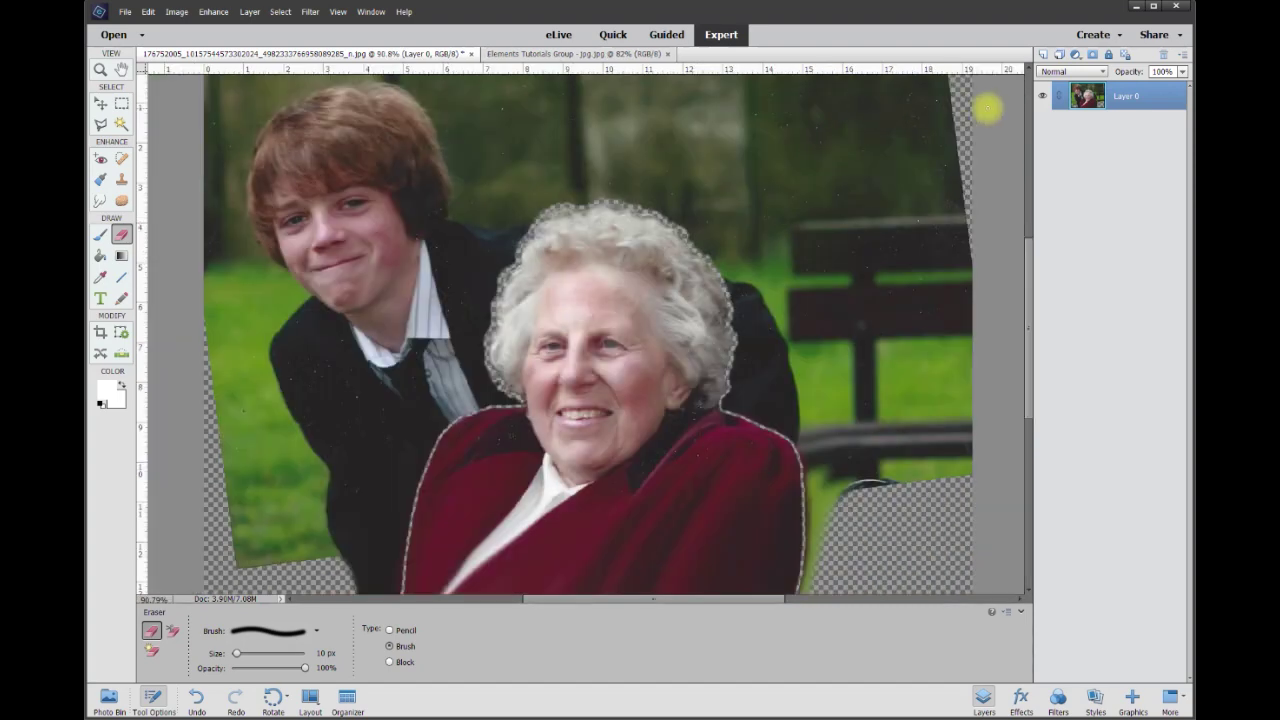
Select the woman with the Polygonal Lasso by tracing along the erased outline around her jacket and hair
{"action": "left_click", "coordinate": [100, 124]}
{"action": "left_click_drag", "start_coordinate": [1026, 280], "coordinate": [1032, 315]}
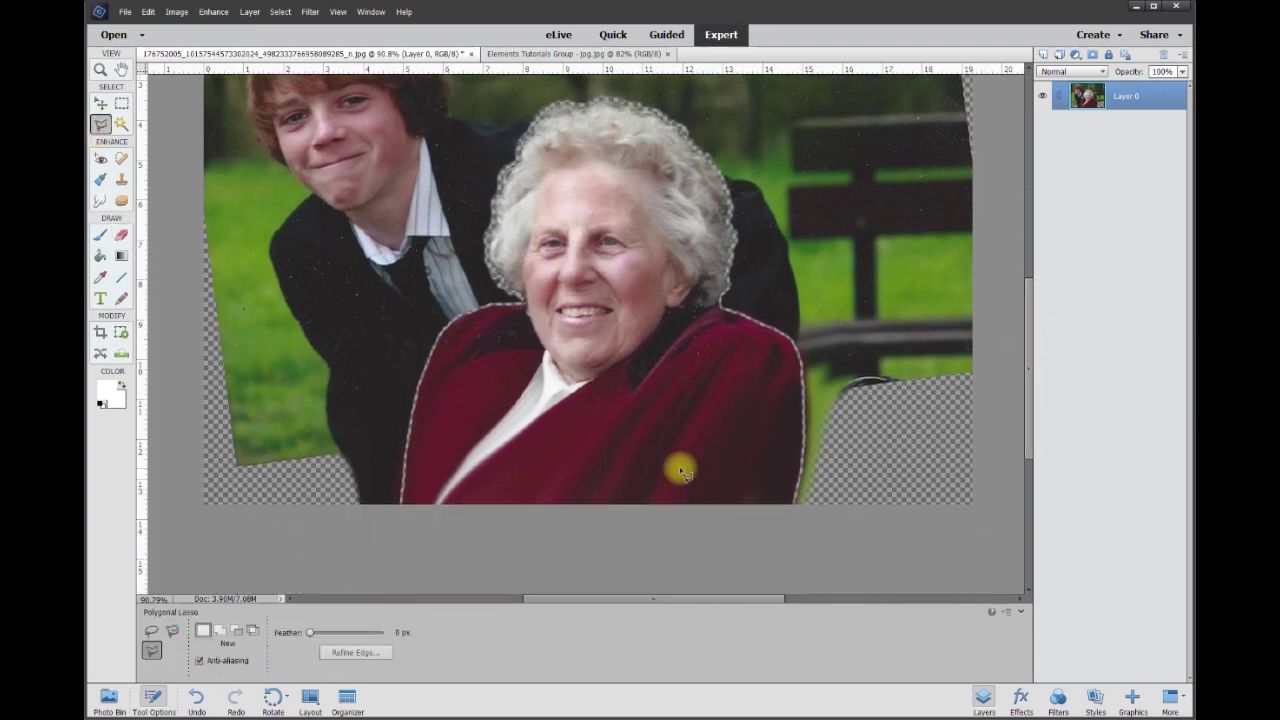
{"action": "scroll", "coordinate": [629, 486], "scroll_direction": "up", "scroll_amount": 3}
{"action": "scroll", "coordinate": [908, 555], "scroll_direction": "up", "scroll_amount": 2}
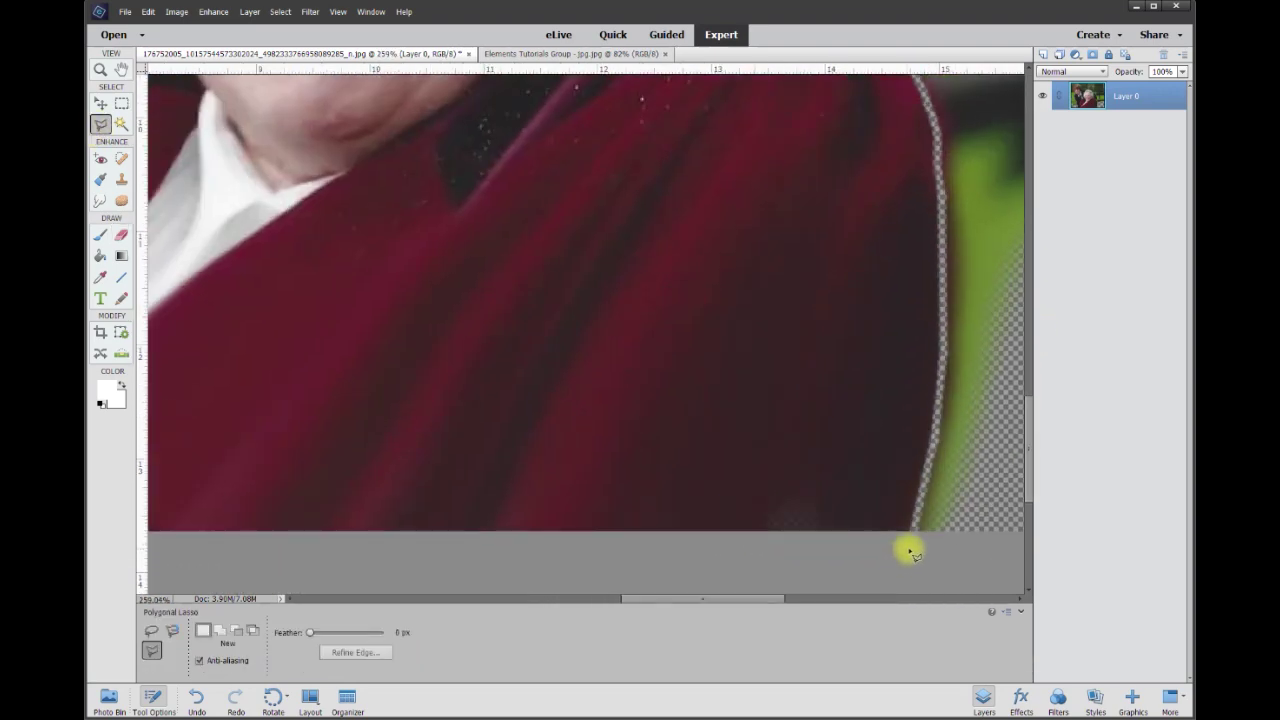
{"action": "left_click", "coordinate": [915, 548]}
{"action": "left_click", "coordinate": [267, 545]}
{"action": "left_click", "coordinate": [505, 298]}
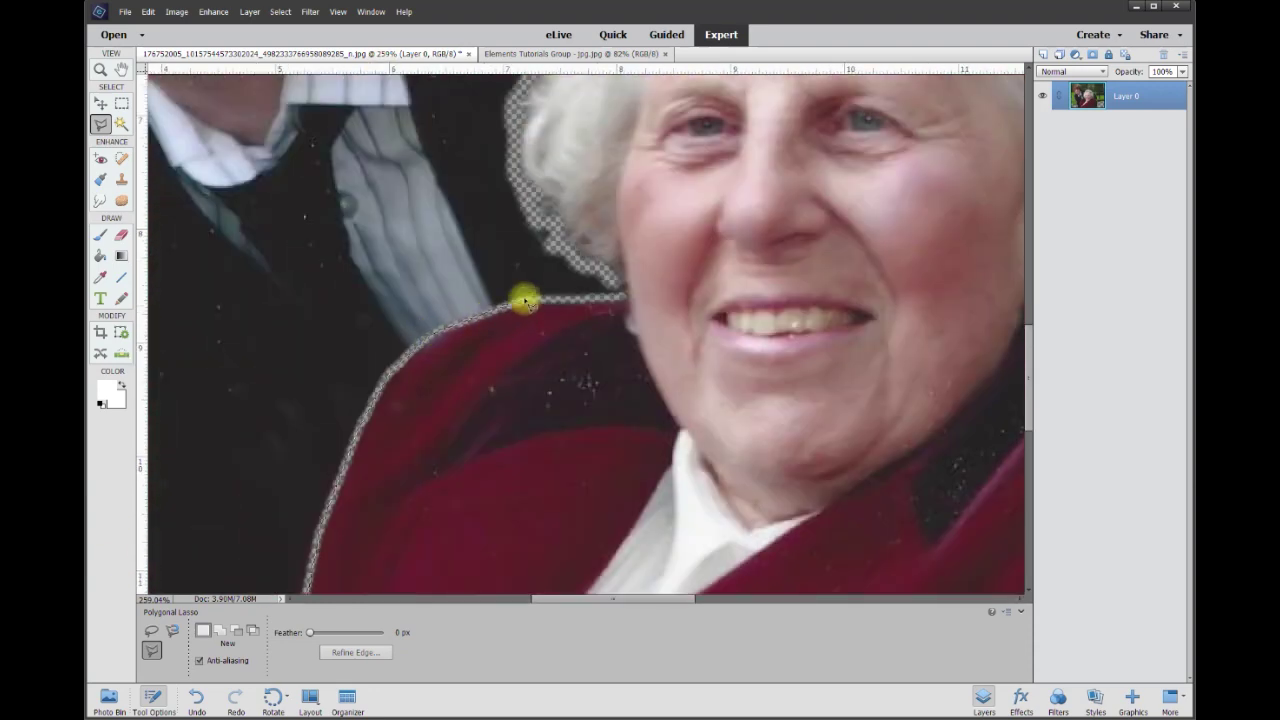
{"action": "mouse_move", "coordinate": [620, 289]}
{"action": "left_mouse_down"}
{"action": "mouse_move", "coordinate": [513, 125]}
{"action": "mouse_move", "coordinate": [536, 85]}
{"action": "mouse_move", "coordinate": [541, 304]}
{"action": "mouse_move", "coordinate": [560, 216]}
{"action": "mouse_move", "coordinate": [607, 186]}
{"action": "mouse_move", "coordinate": [644, 100]}
{"action": "mouse_move", "coordinate": [684, 376]}
{"action": "mouse_move", "coordinate": [718, 346]}
{"action": "mouse_move", "coordinate": [800, 355]}
{"action": "mouse_move", "coordinate": [908, 339]}
{"action": "mouse_move", "coordinate": [1005, 375]}
{"action": "mouse_move", "coordinate": [406, 408]}
{"action": "mouse_move", "coordinate": [458, 481]}
{"action": "mouse_move", "coordinate": [525, 535]}
{"action": "mouse_move", "coordinate": [552, 607]}
{"action": "mouse_move", "coordinate": [549, 363]}
{"action": "mouse_move", "coordinate": [565, 434]}
{"action": "mouse_move", "coordinate": [535, 570]}
{"action": "mouse_move", "coordinate": [521, 66]}
{"action": "mouse_move", "coordinate": [525, 311]}
{"action": "mouse_move", "coordinate": [666, 371]}
{"action": "mouse_move", "coordinate": [744, 433]}
{"action": "mouse_move", "coordinate": [768, 616]}
{"action": "mouse_move", "coordinate": [760, 384]}
{"action": "mouse_move", "coordinate": [746, 470]}
{"action": "left_mouse_up"}
{"action": "double_click", "coordinate": [743, 466]}
Invert the selection and delete the boy and background so only the woman is left on the layer
{"action": "scroll", "coordinate": [491, 400], "scroll_direction": "down", "scroll_amount": 8}
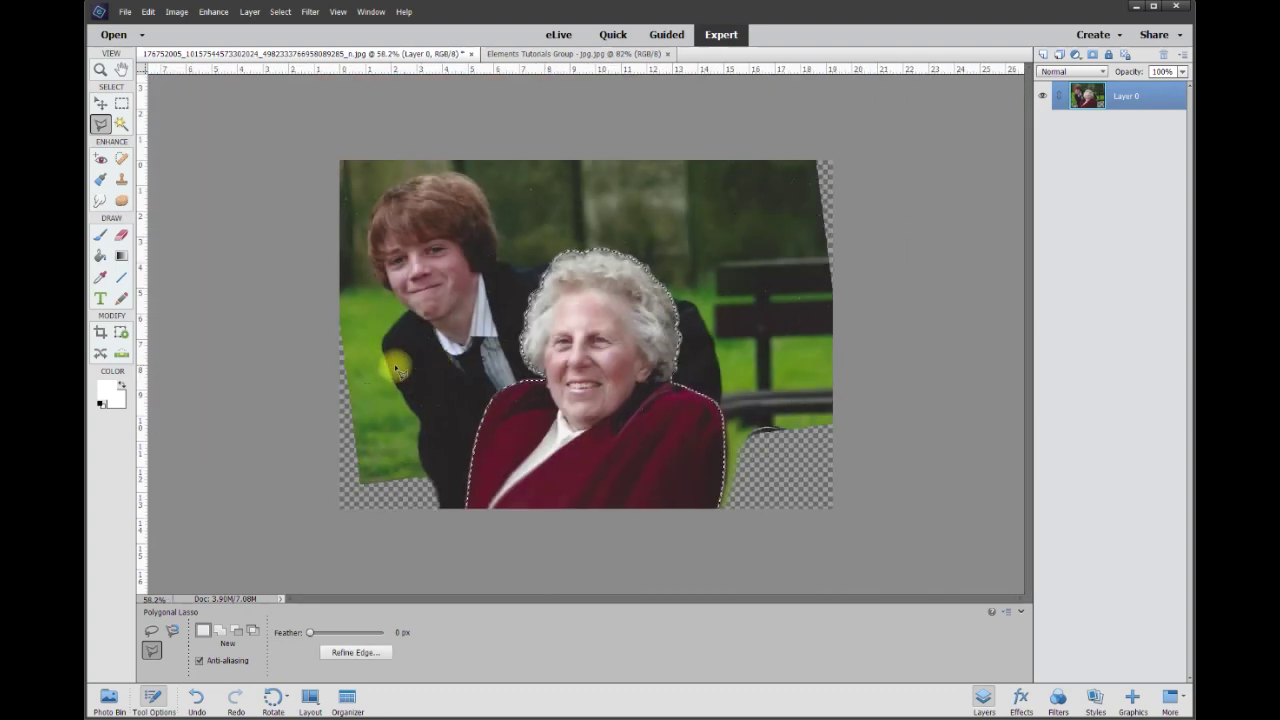
{"action": "scroll", "coordinate": [575, 408], "scroll_direction": "up", "scroll_amount": 1}
{"action": "right_click", "coordinate": [607, 408]}
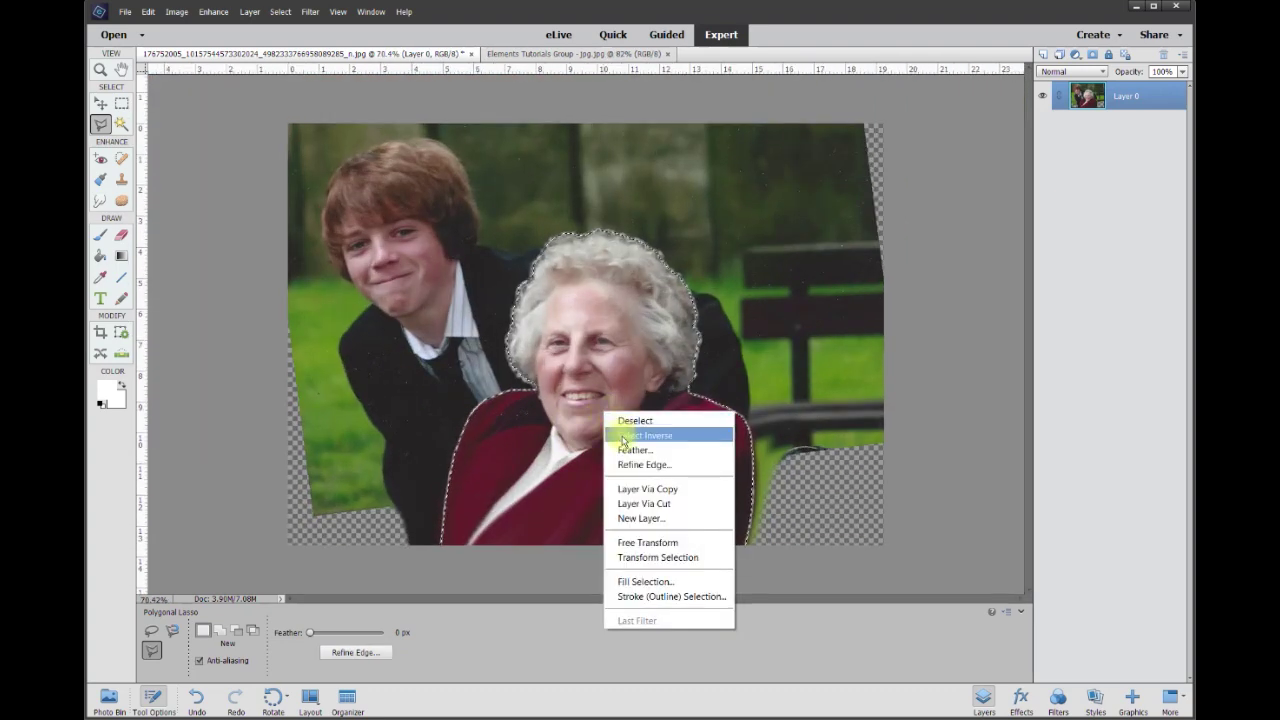
{"action": "left_click", "coordinate": [622, 434]}
{"action": "key", "text": "Delete"}
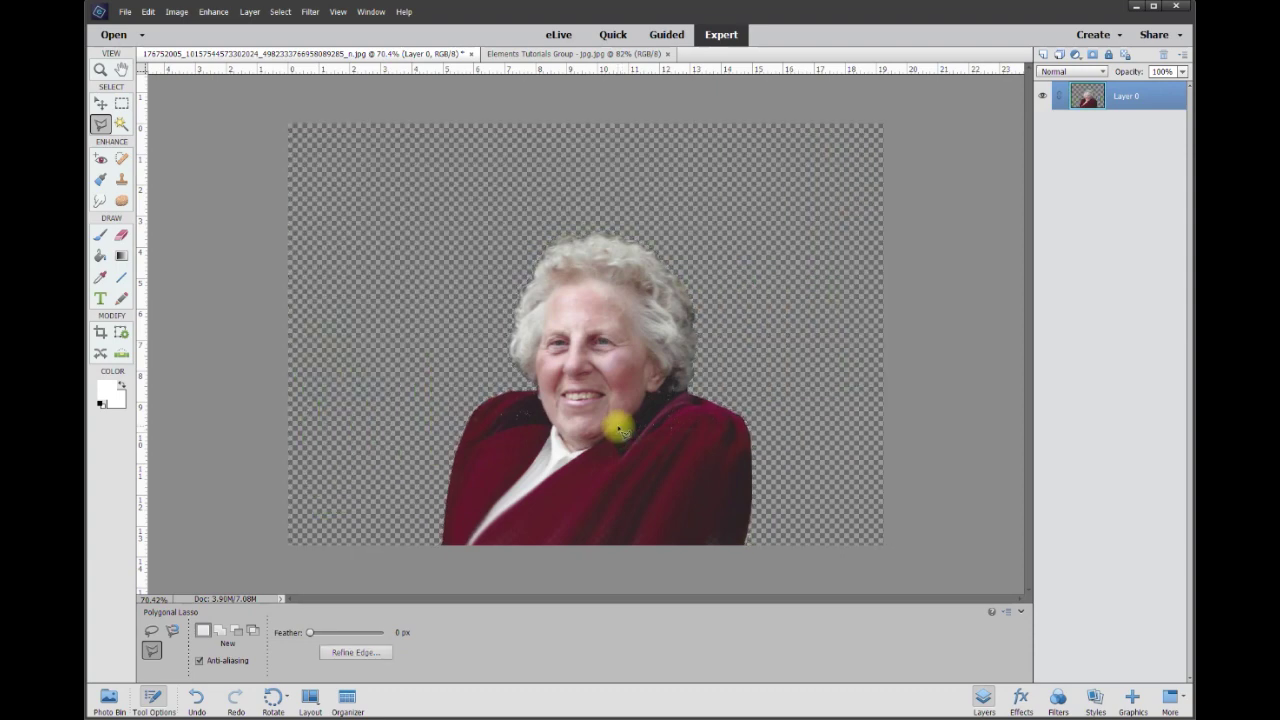
Activate the Crop tool for enlarging the canvas around the cut-out woman
{"action": "left_click", "coordinate": [101, 104]}
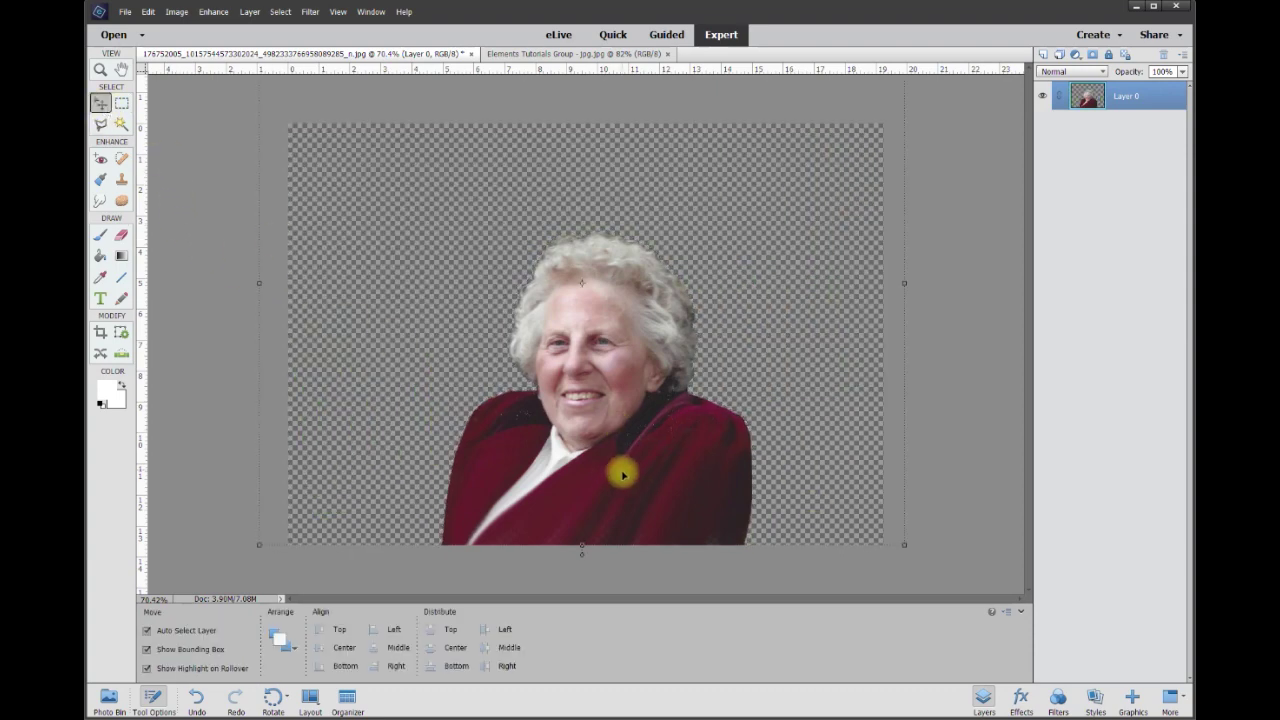
{"action": "left_click", "coordinate": [100, 335]}
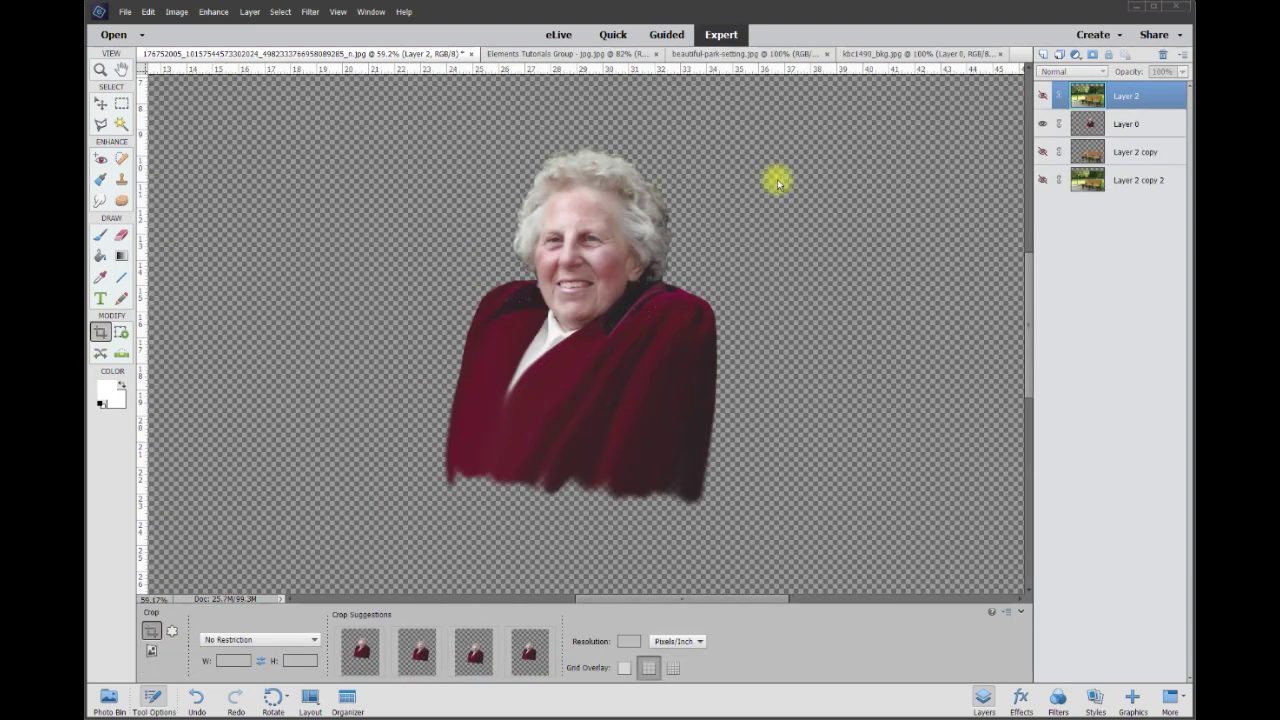
Make Layer 2 with the park bench scene visible above the cut-out woman
{"action": "scroll", "coordinate": [575, 316], "scroll_direction": "down", "scroll_amount": 2}
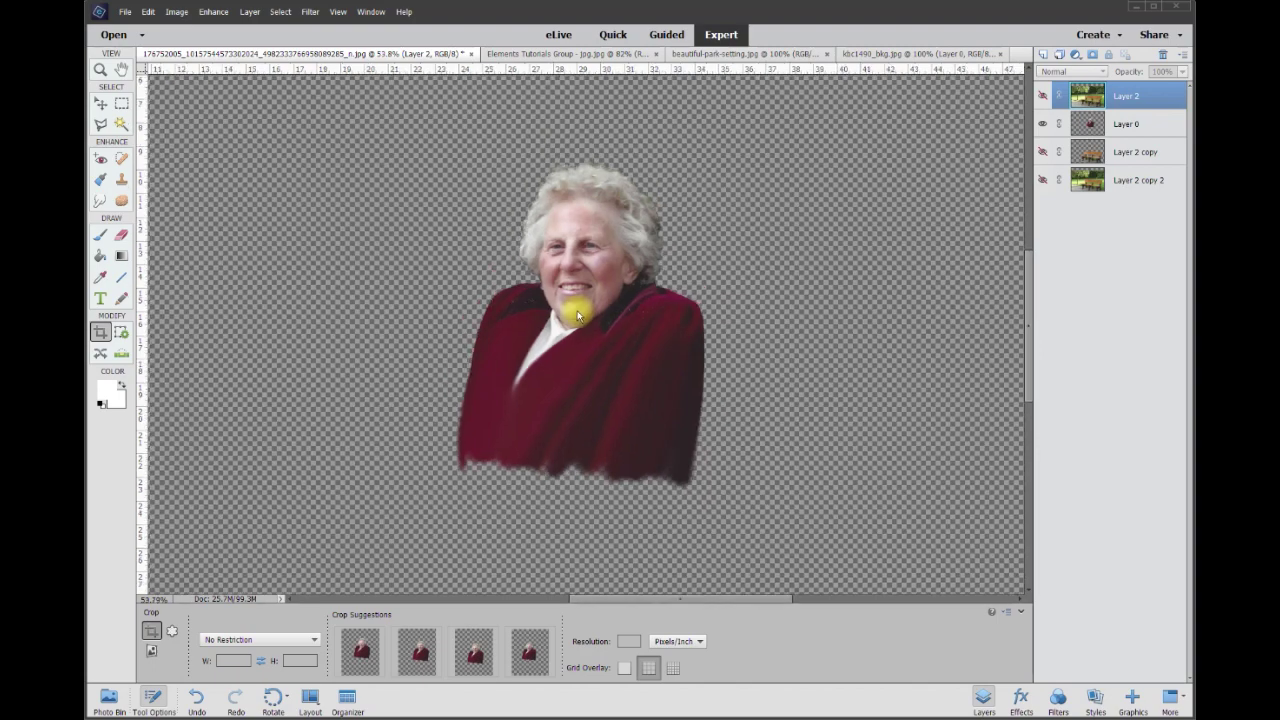
{"action": "scroll", "coordinate": [577, 316], "scroll_direction": "down", "scroll_amount": 3}
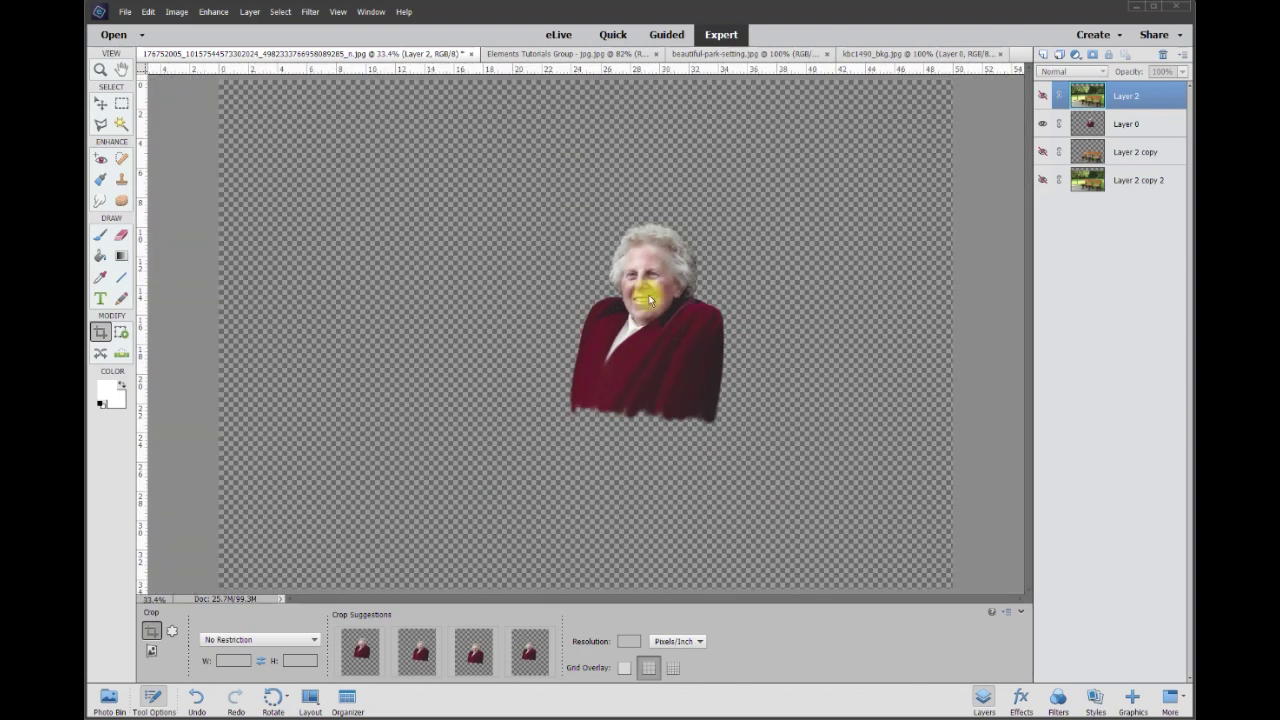
{"action": "scroll", "coordinate": [889, 209], "scroll_direction": "up", "scroll_amount": 1}
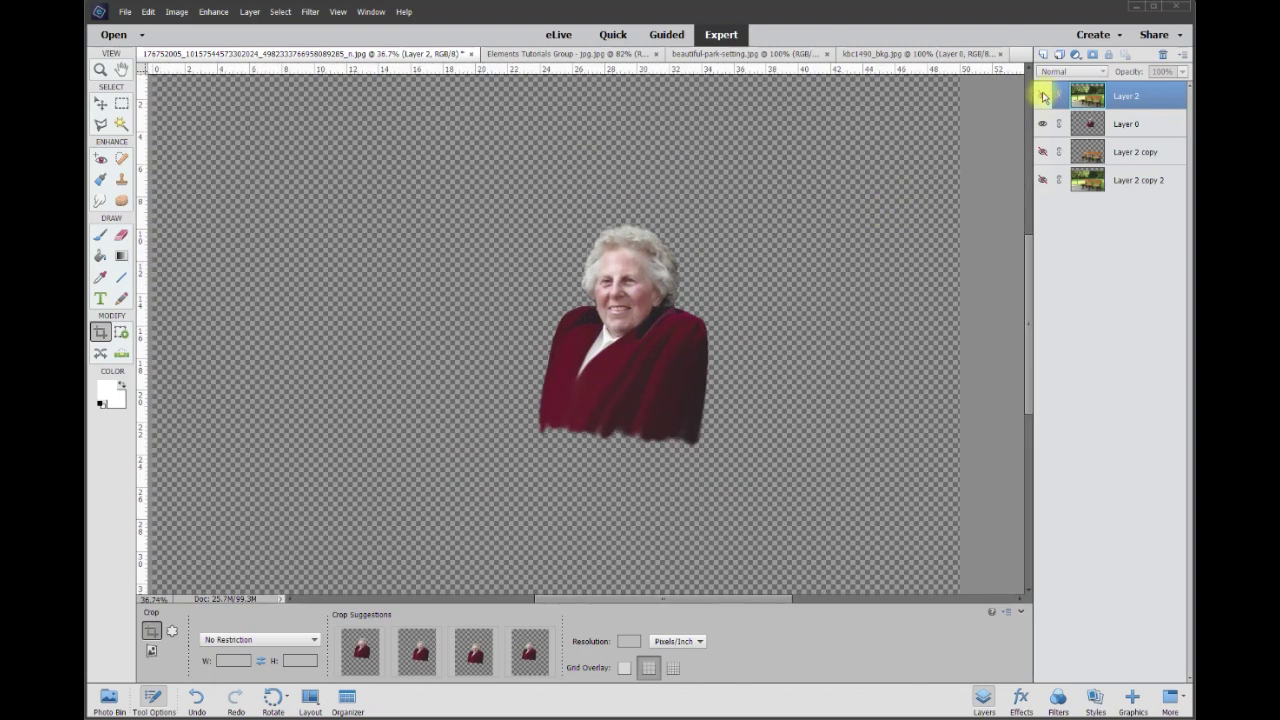
{"action": "left_click", "coordinate": [1042, 95]}
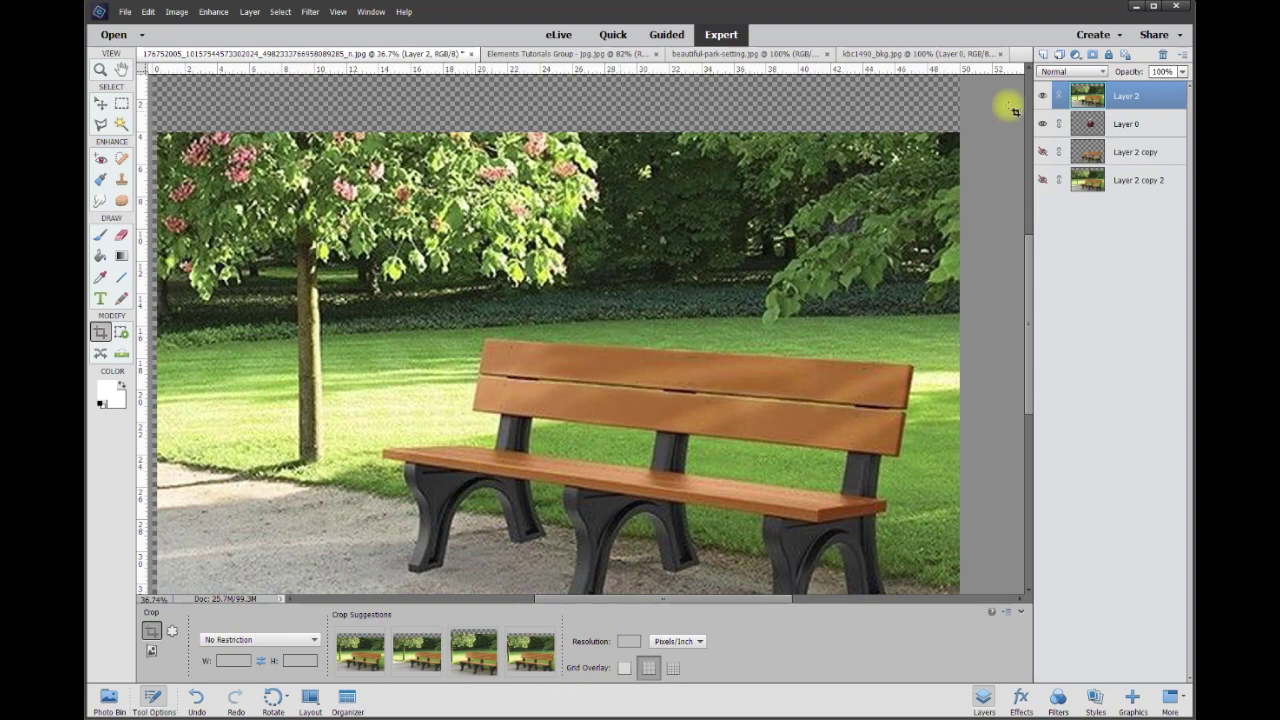
Move Layer 0 with the cut-out woman above Layer 2 in the layer stack
{"action": "left_click", "coordinate": [1122, 125]}
{"action": "left_click_drag", "start_coordinate": [1120, 127], "coordinate": [1118, 88]}
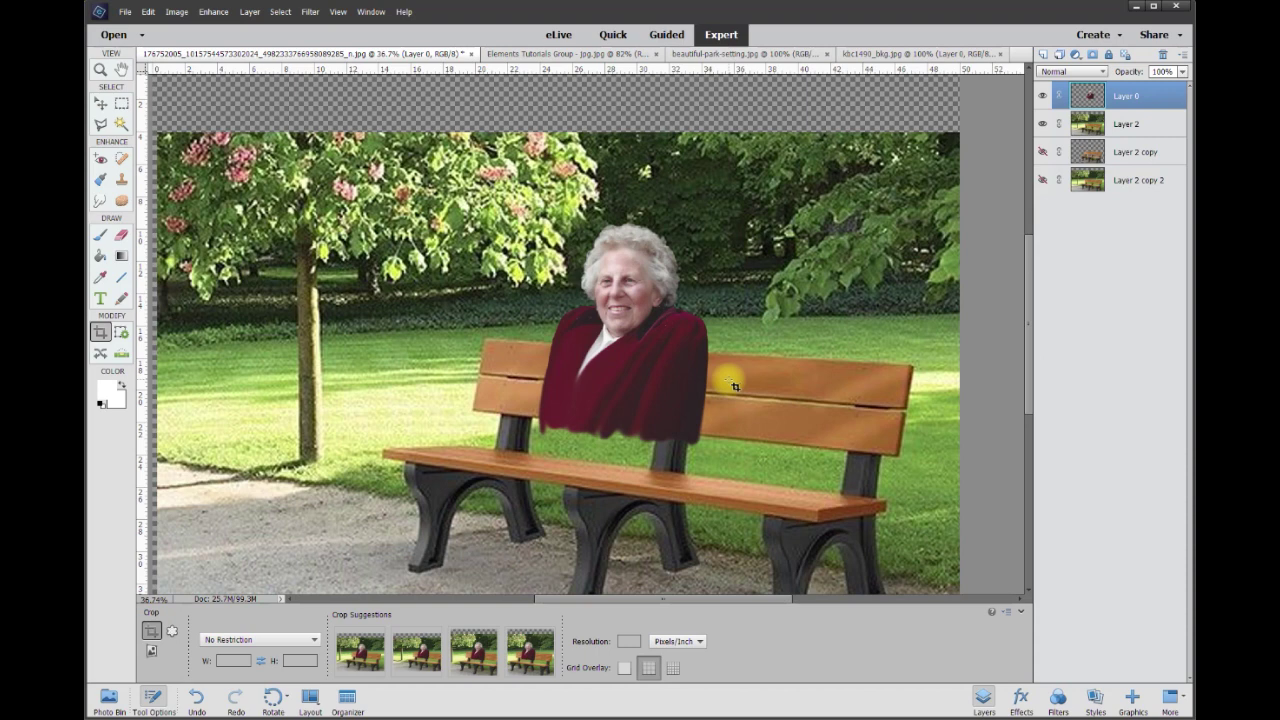
Hide the woman's layer and apply a Gaussian Blur to the park scene on Layer 2
{"action": "left_click", "coordinate": [1041, 97]}
{"action": "left_click", "coordinate": [1124, 124]}
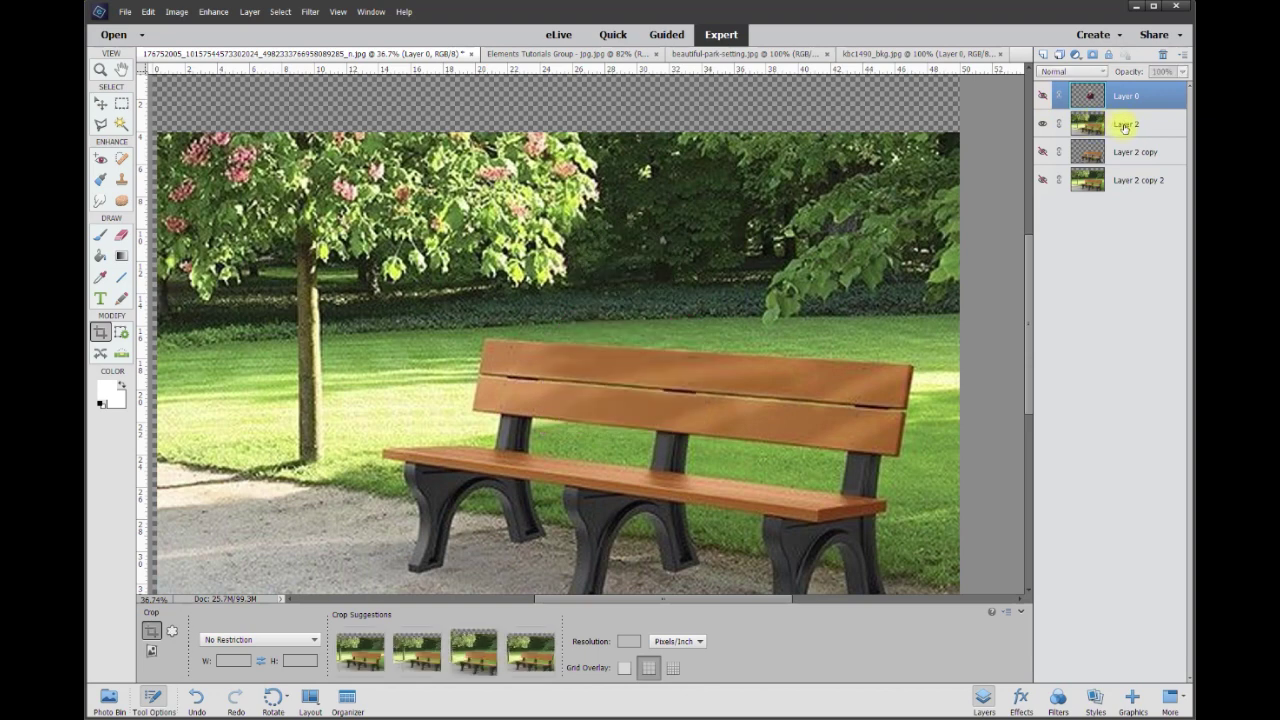
{"action": "left_click", "coordinate": [310, 12]}
{"action": "mouse_move", "coordinate": [322, 117]}
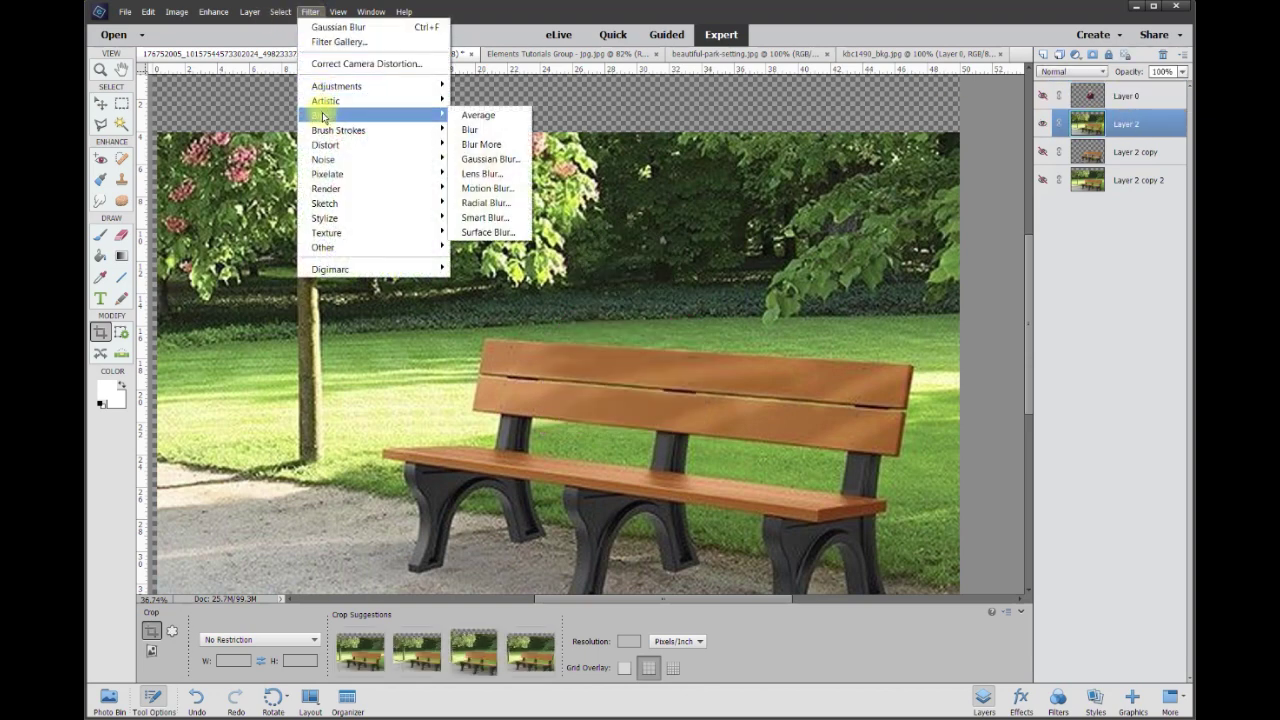
{"action": "left_click", "coordinate": [490, 158]}
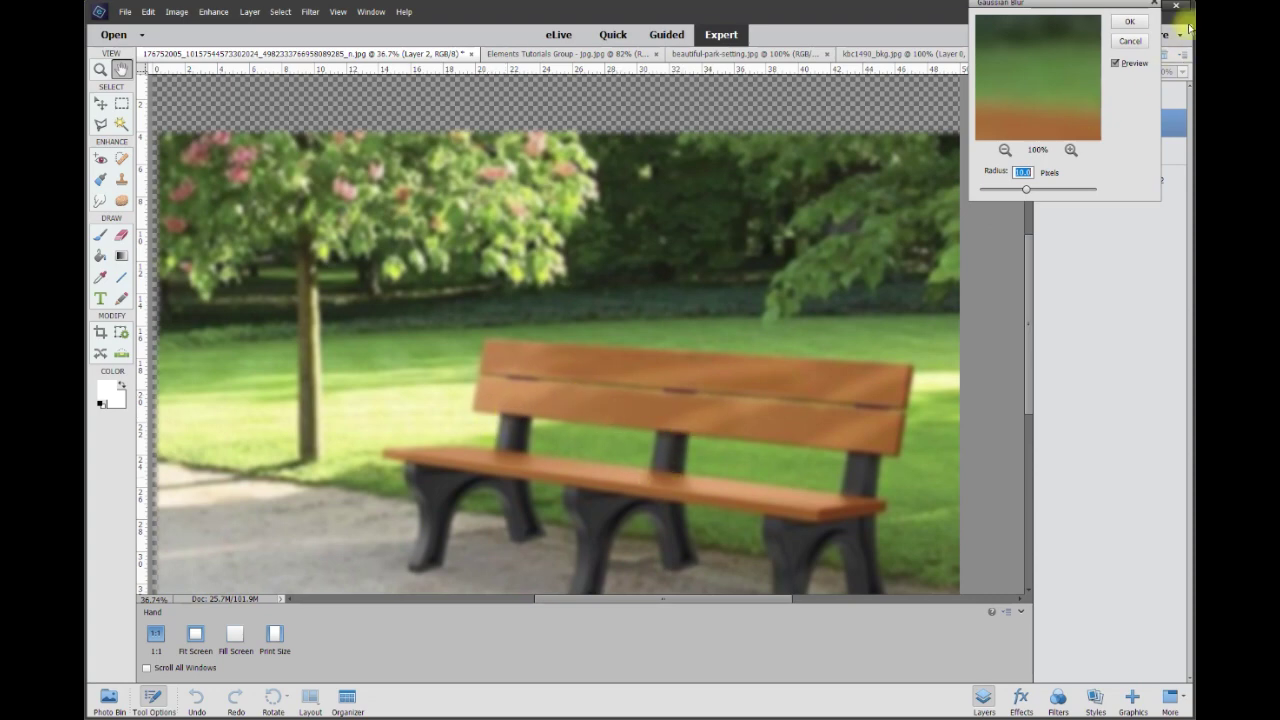
{"action": "left_click", "coordinate": [1143, 24]}
{"action": "key", "text": "c"}
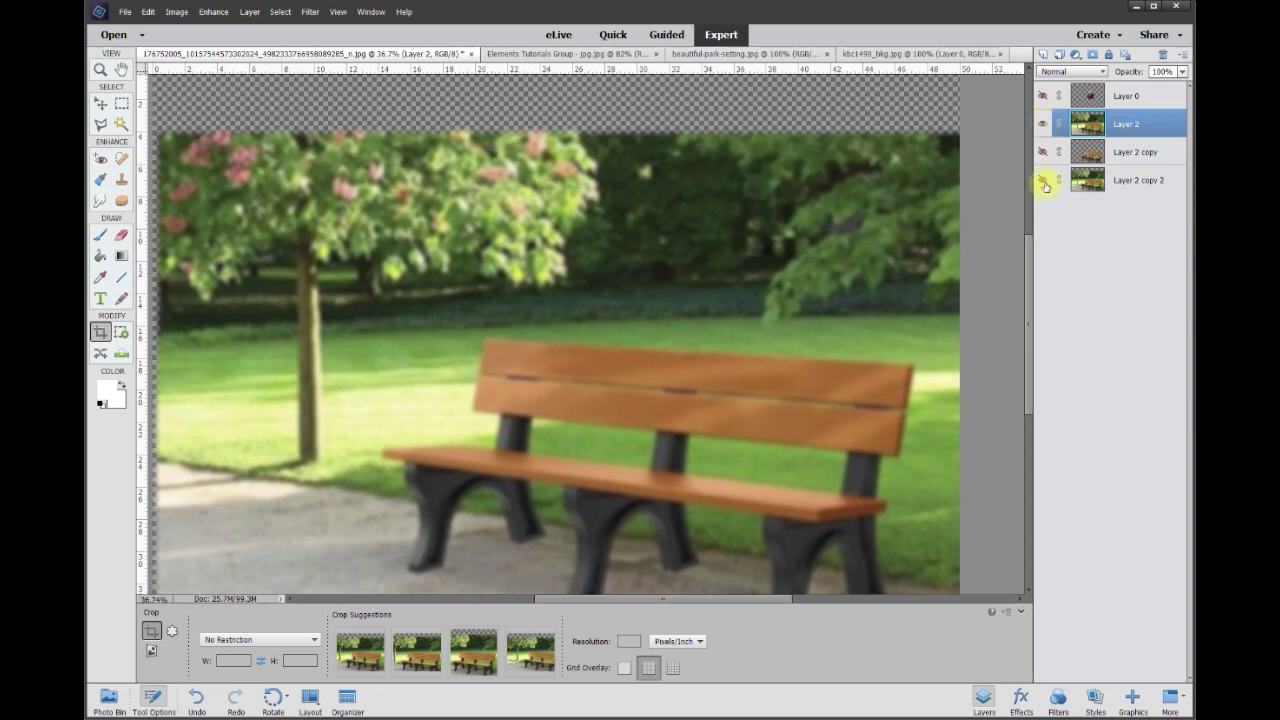
Delete Layer 2, show the sharp bench, blurred park and woman layers, and compare the bench layer switched off and on
{"action": "key", "text": "Delete"}
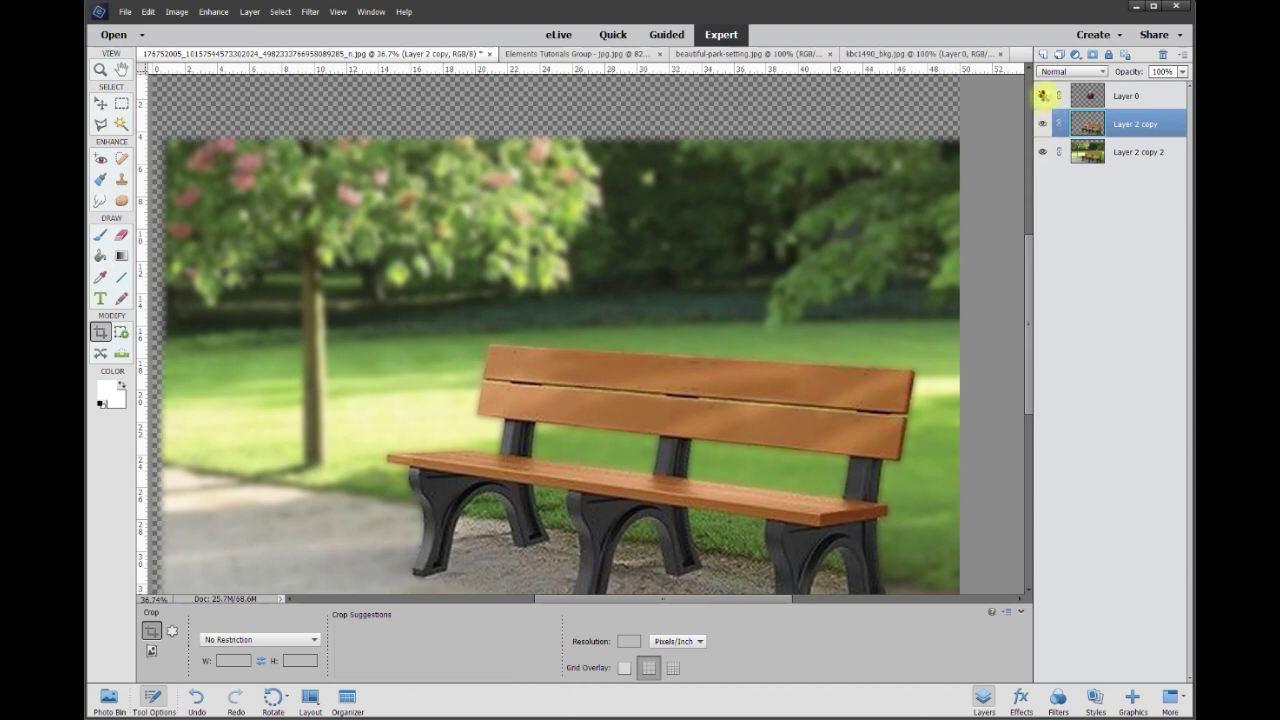
{"action": "left_click", "coordinate": [1044, 97]}
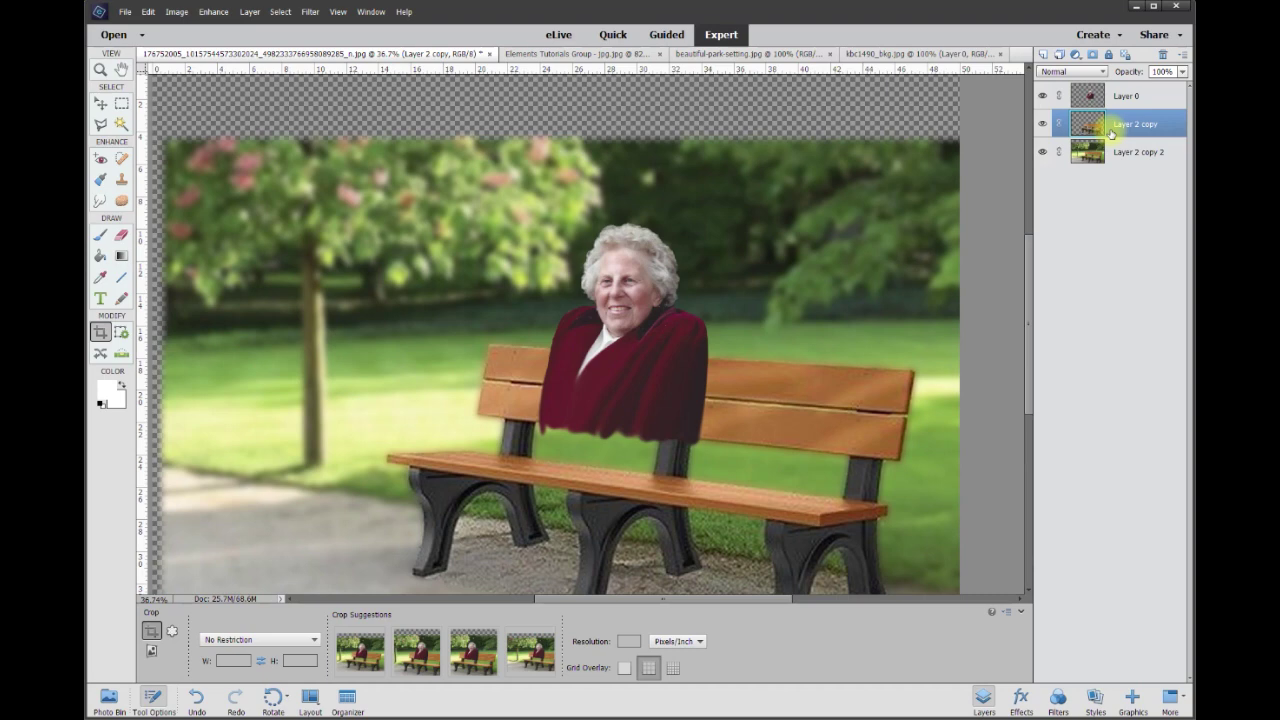
{"action": "left_click", "coordinate": [1043, 124]}
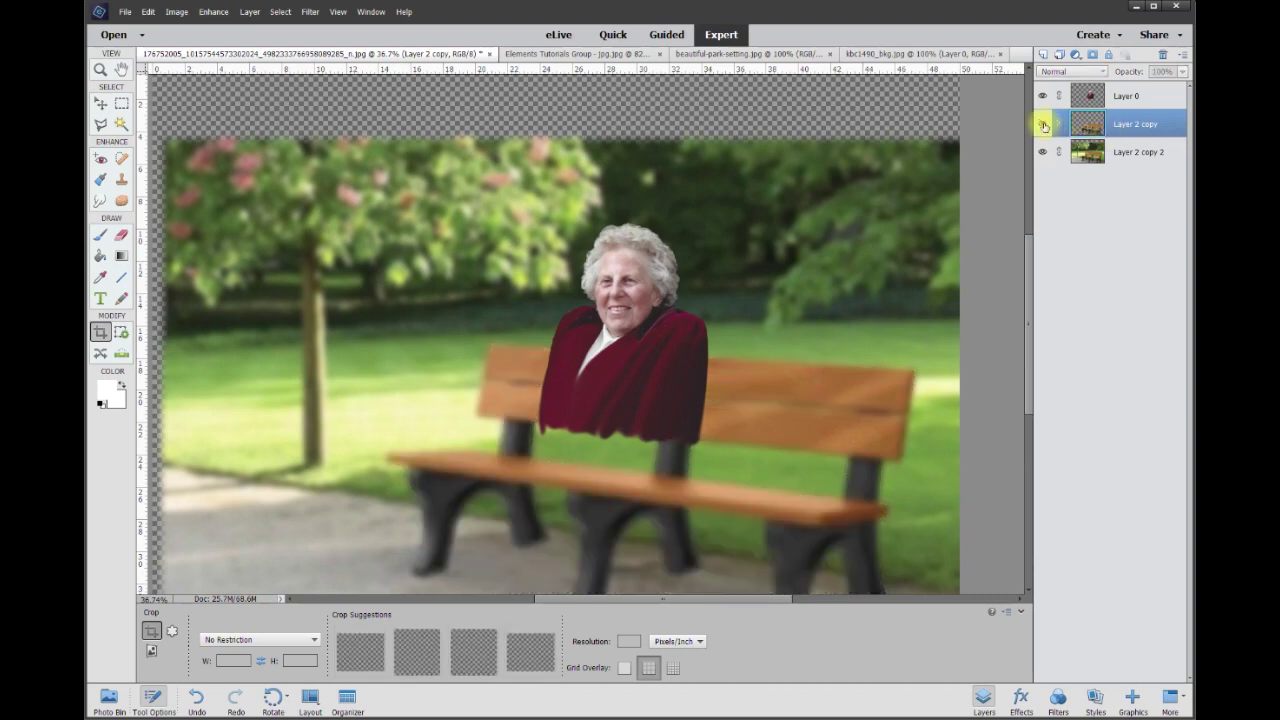
{"action": "left_click", "coordinate": [1043, 124]}
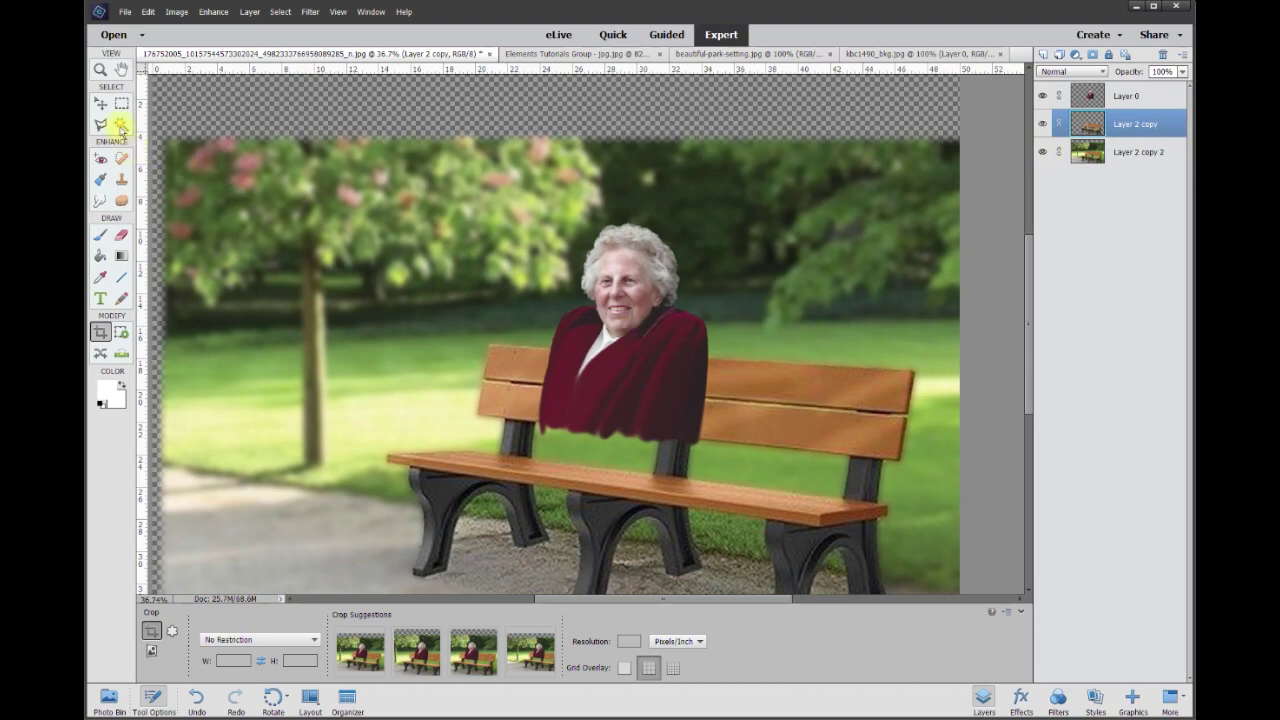
Select Layer 2 copy and Layer 2 copy 2 together and shift the park scene slightly down and left behind the woman
{"action": "left_click", "coordinate": [102, 106]}
{"action": "left_click", "coordinate": [100, 332]}
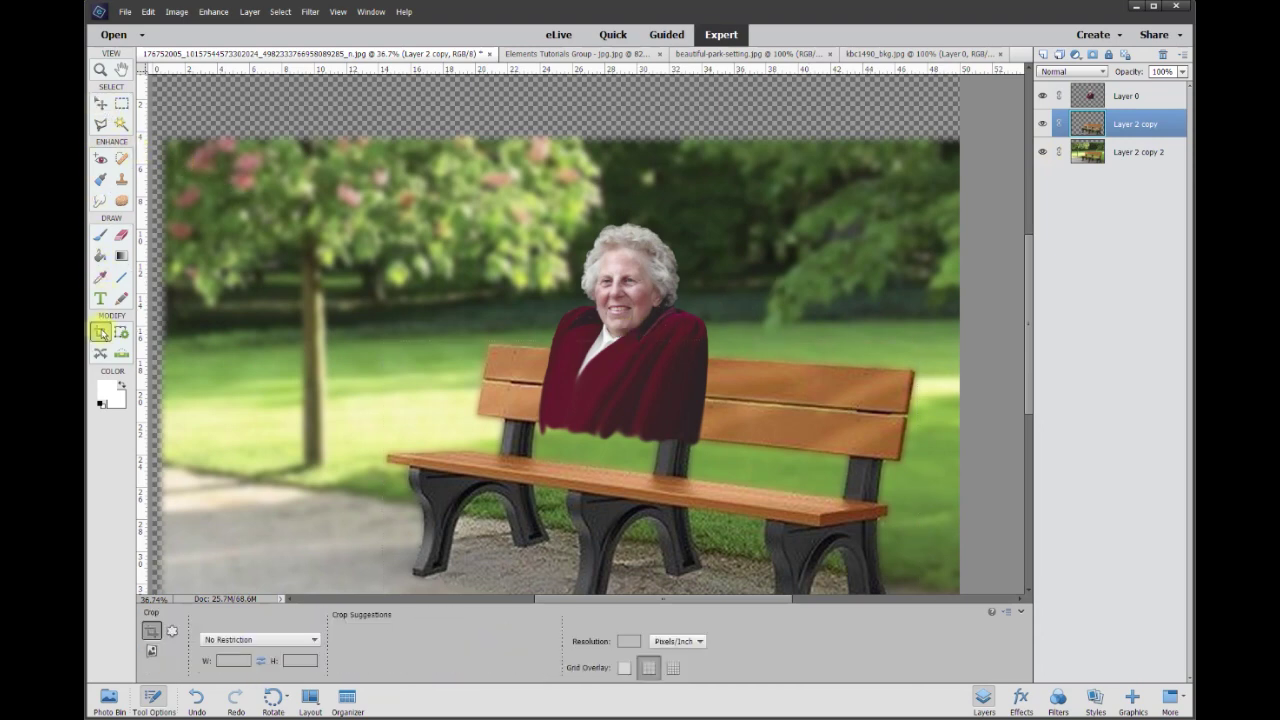
{"action": "left_click", "coordinate": [1128, 155], "text": "shift"}
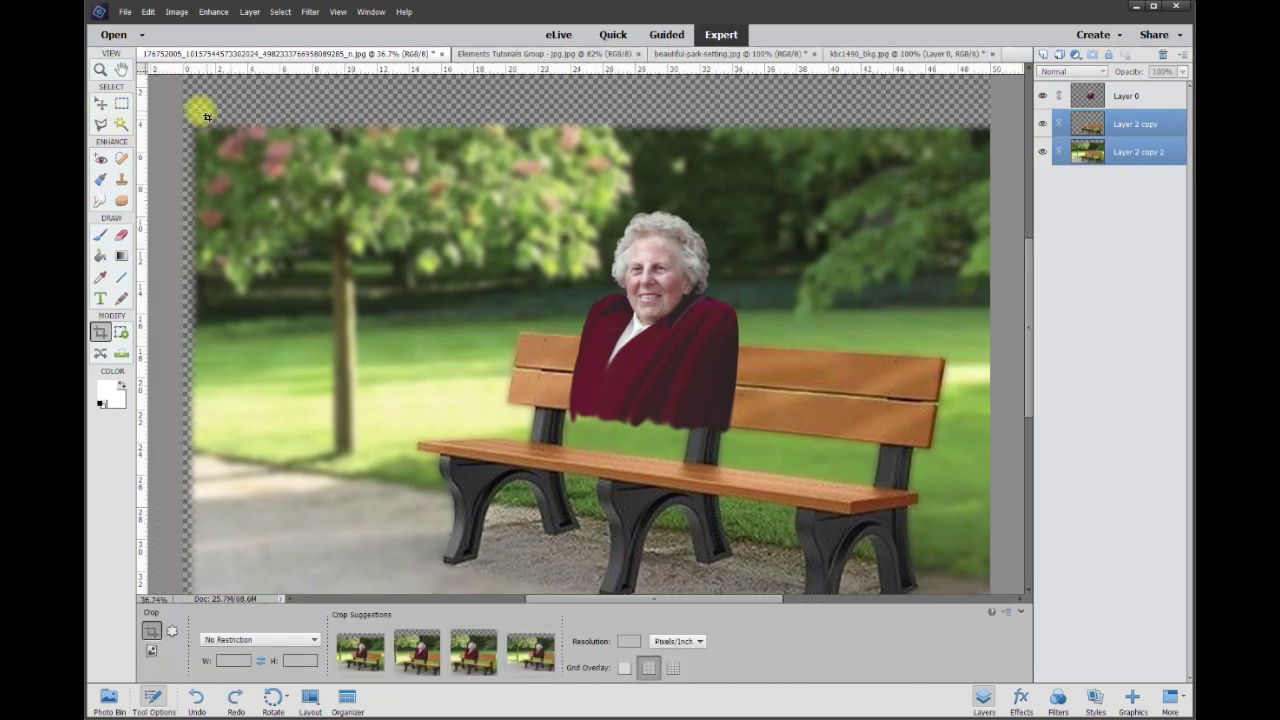
{"action": "left_click", "coordinate": [101, 104]}
{"action": "mouse_move", "coordinate": [836, 270]}
{"action": "left_mouse_down"}
{"action": "mouse_move", "coordinate": [857, 285]}
{"action": "mouse_move", "coordinate": [809, 277]}
{"action": "mouse_move", "coordinate": [820, 282]}
{"action": "left_mouse_up"}
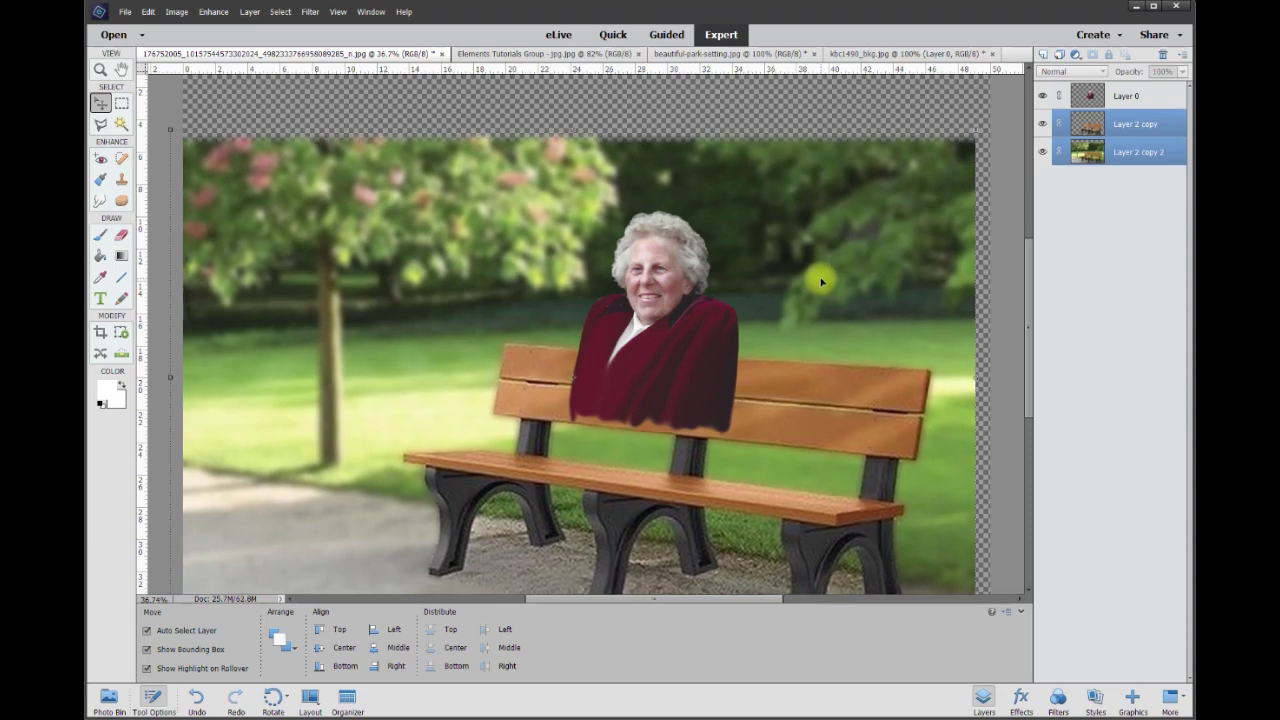
Crop the image tightly around the woman's head and upper body with part of the bench back
{"action": "left_click", "coordinate": [102, 334]}
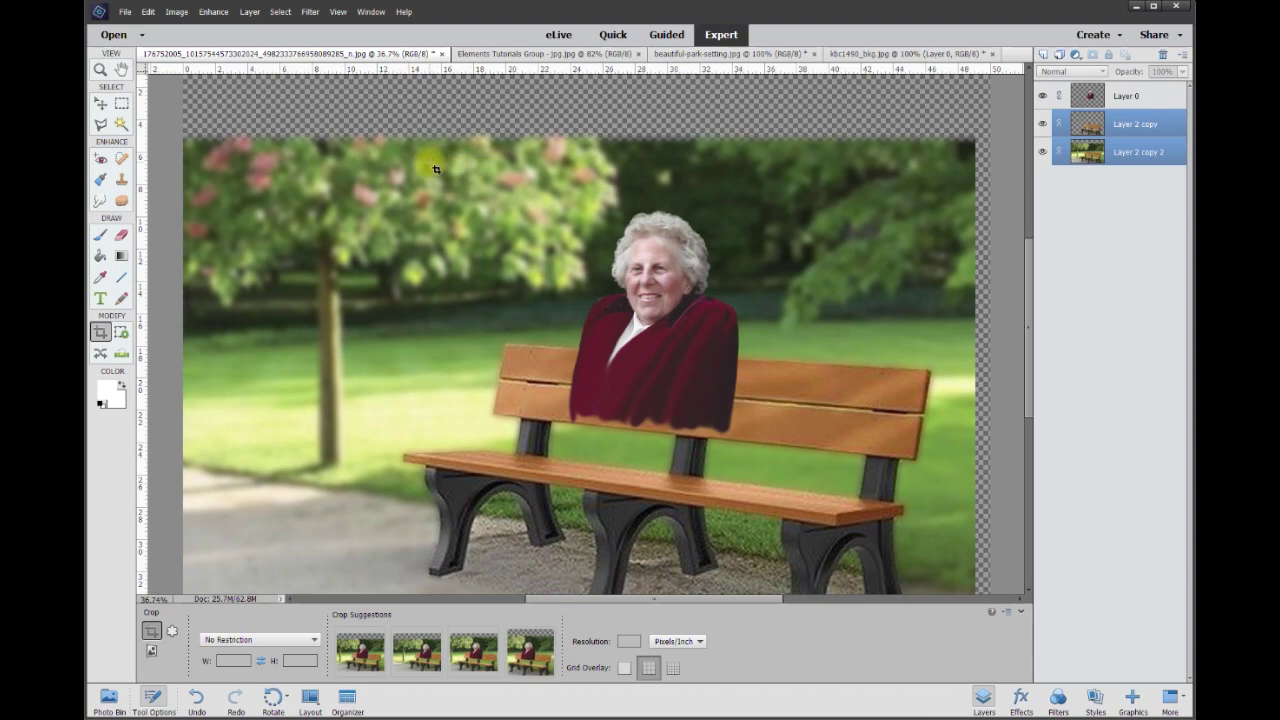
{"action": "left_click_drag", "start_coordinate": [445, 170], "coordinate": [797, 417]}
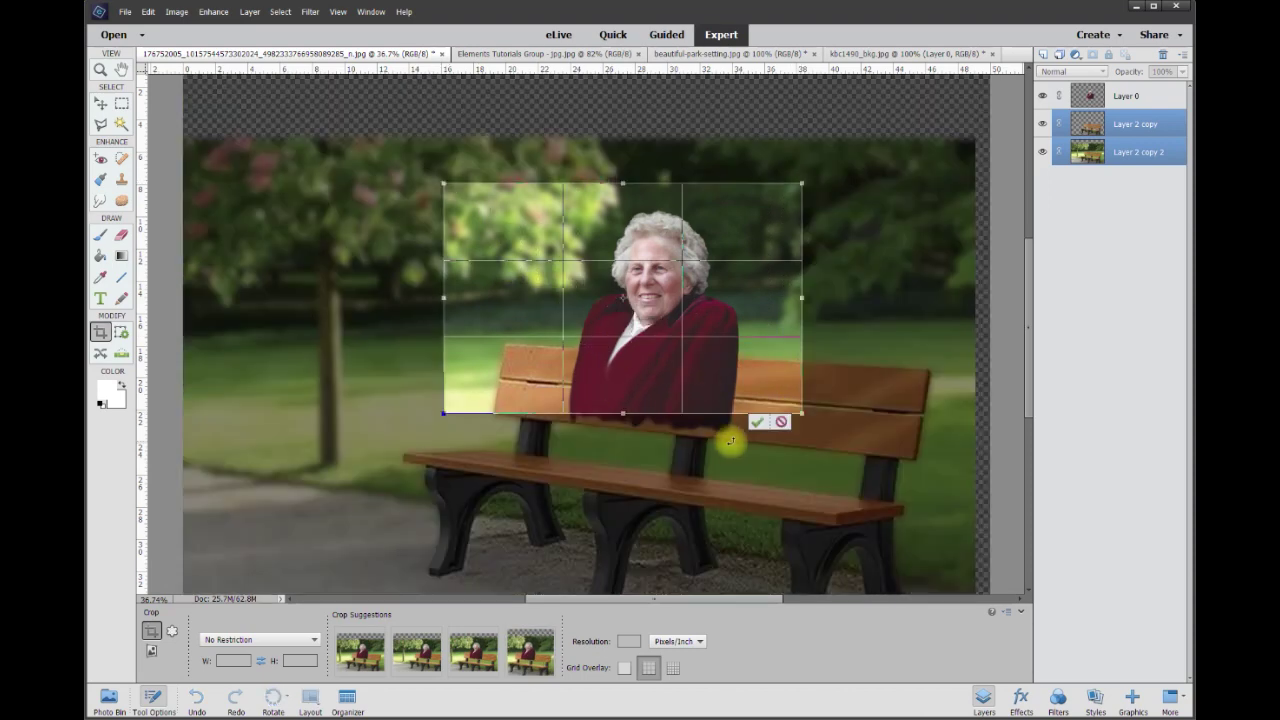
{"action": "left_click", "coordinate": [756, 424]}
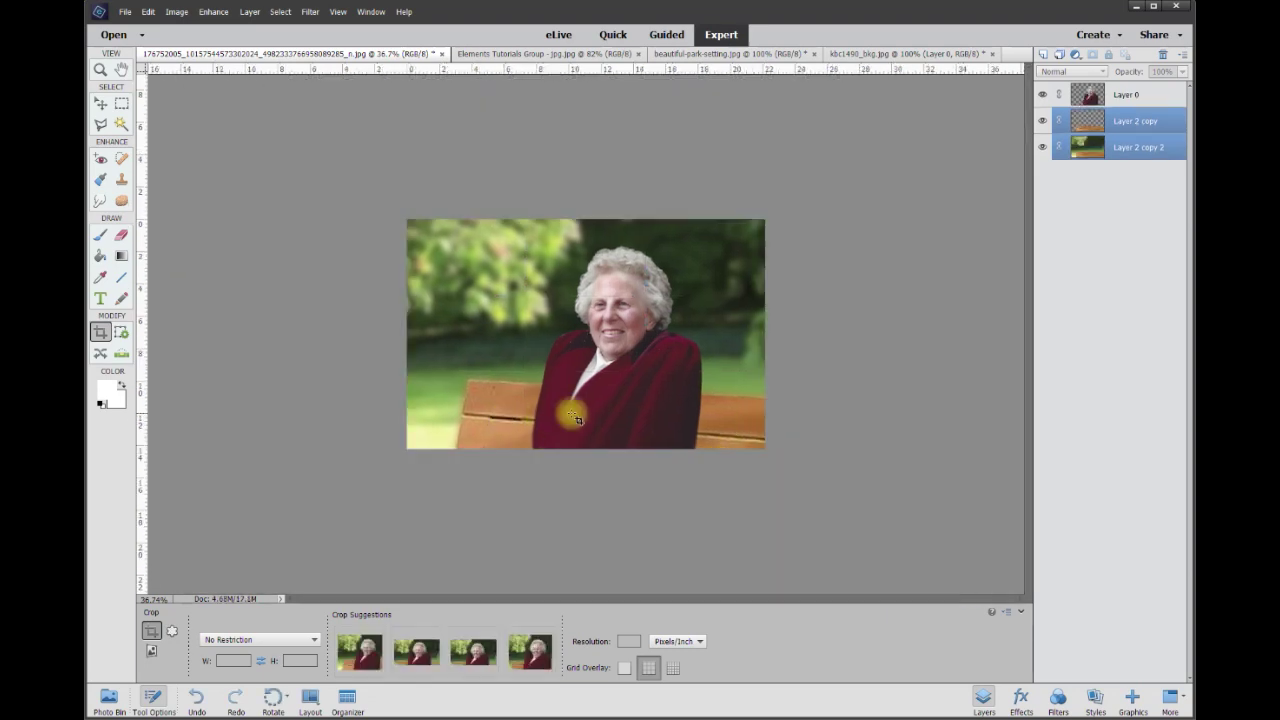
Add a new layer above the woman and sample a light pink skin tone from her face
{"action": "key", "text": "ctrl+equal"}
{"action": "key", "text": "ctrl+equal"}
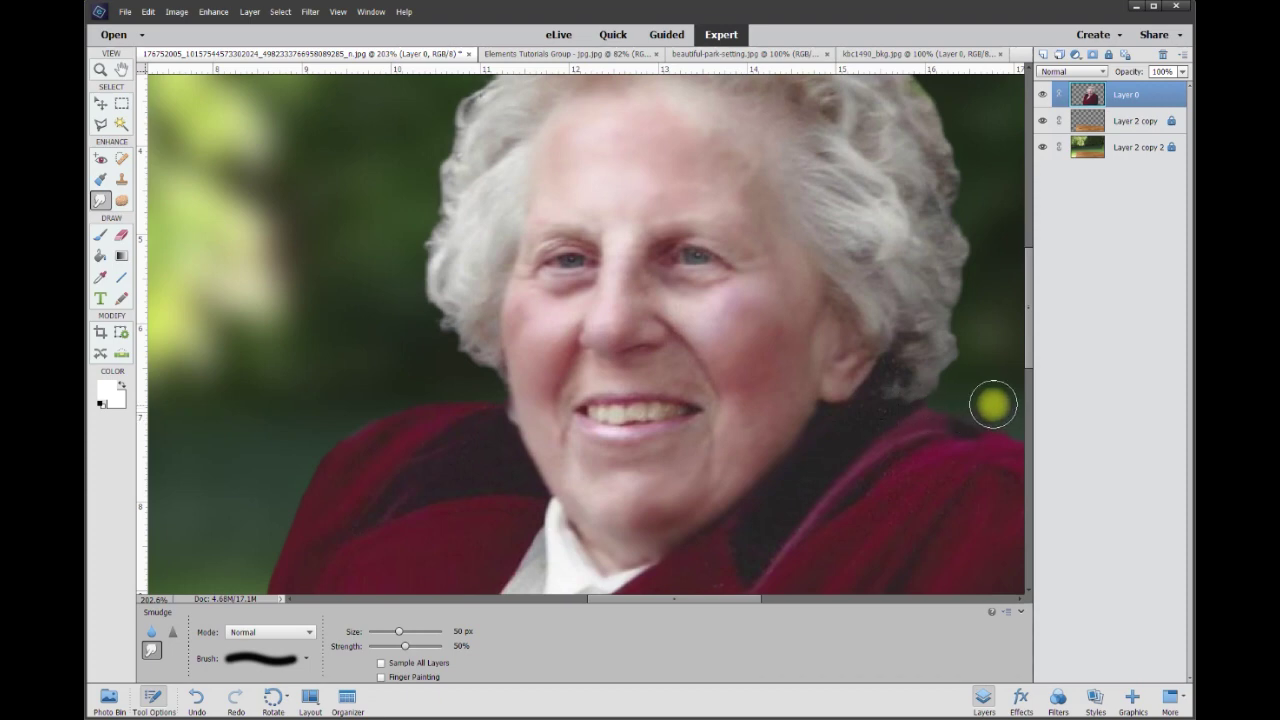
{"action": "scroll", "coordinate": [1030, 355], "scroll_direction": "up", "scroll_amount": 1}
{"action": "scroll", "coordinate": [920, 346], "scroll_direction": "down", "scroll_amount": 3}
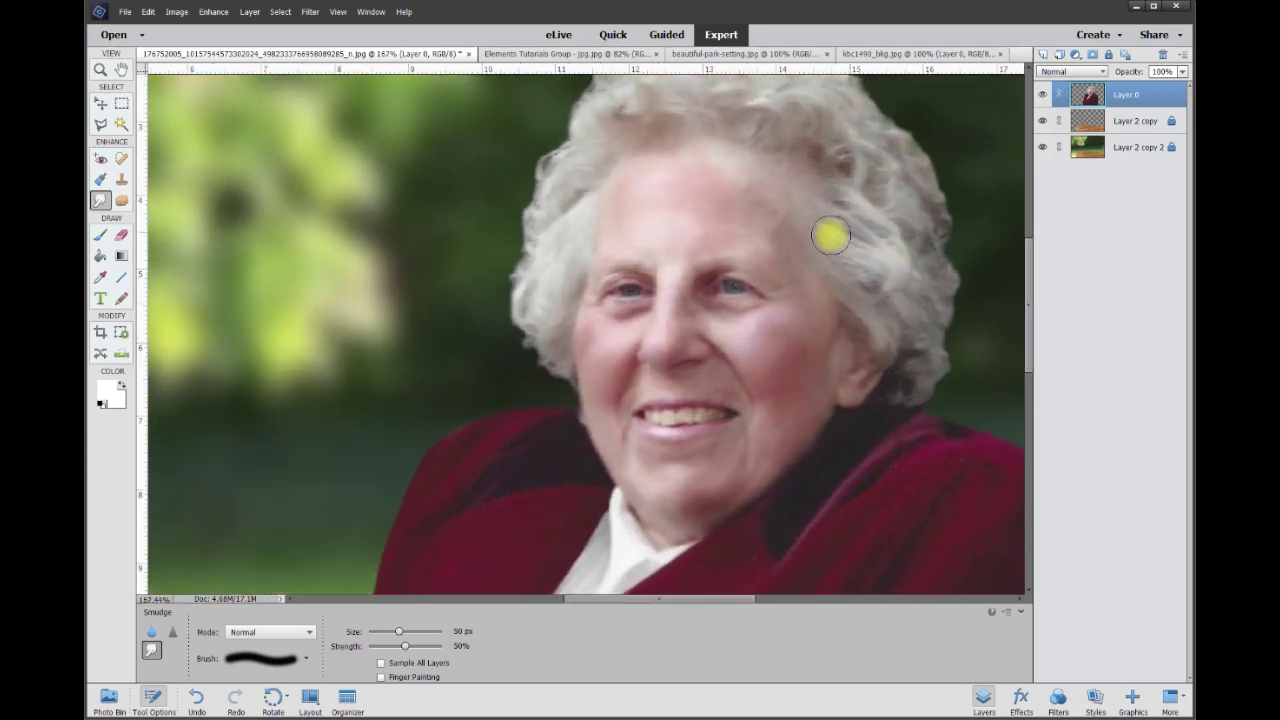
{"action": "left_click", "coordinate": [1044, 57]}
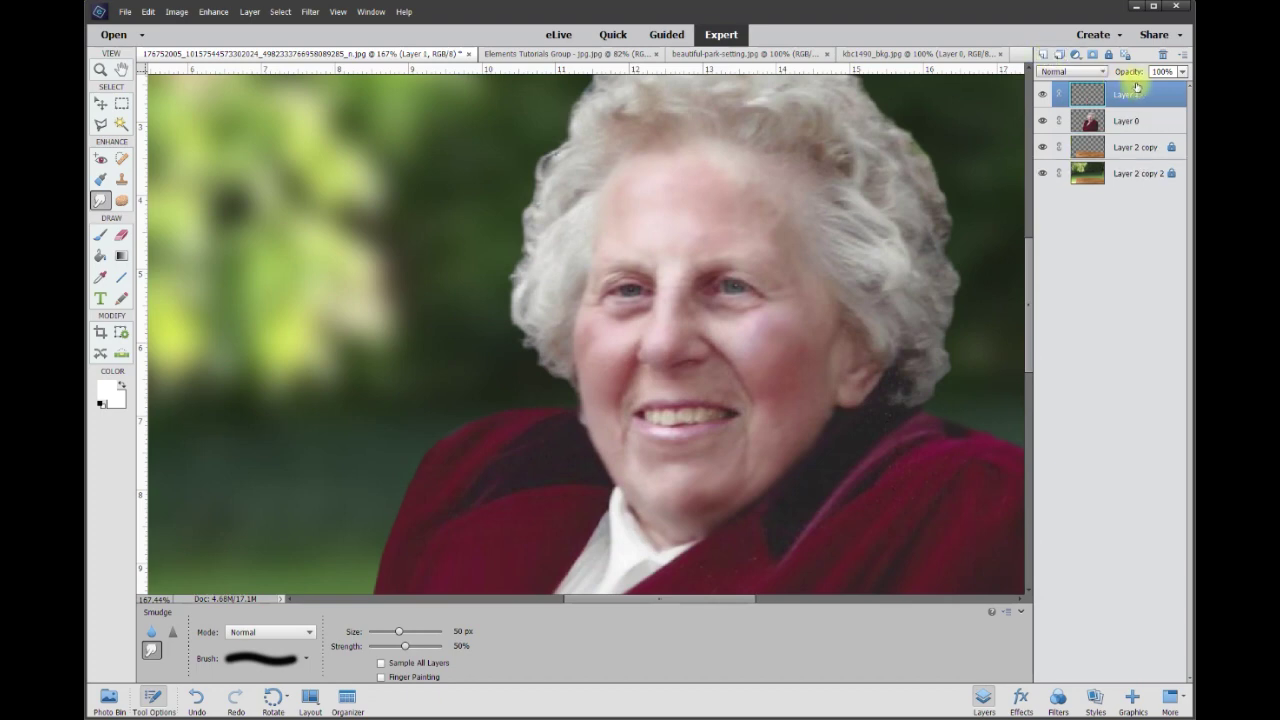
{"action": "left_click", "coordinate": [100, 276]}
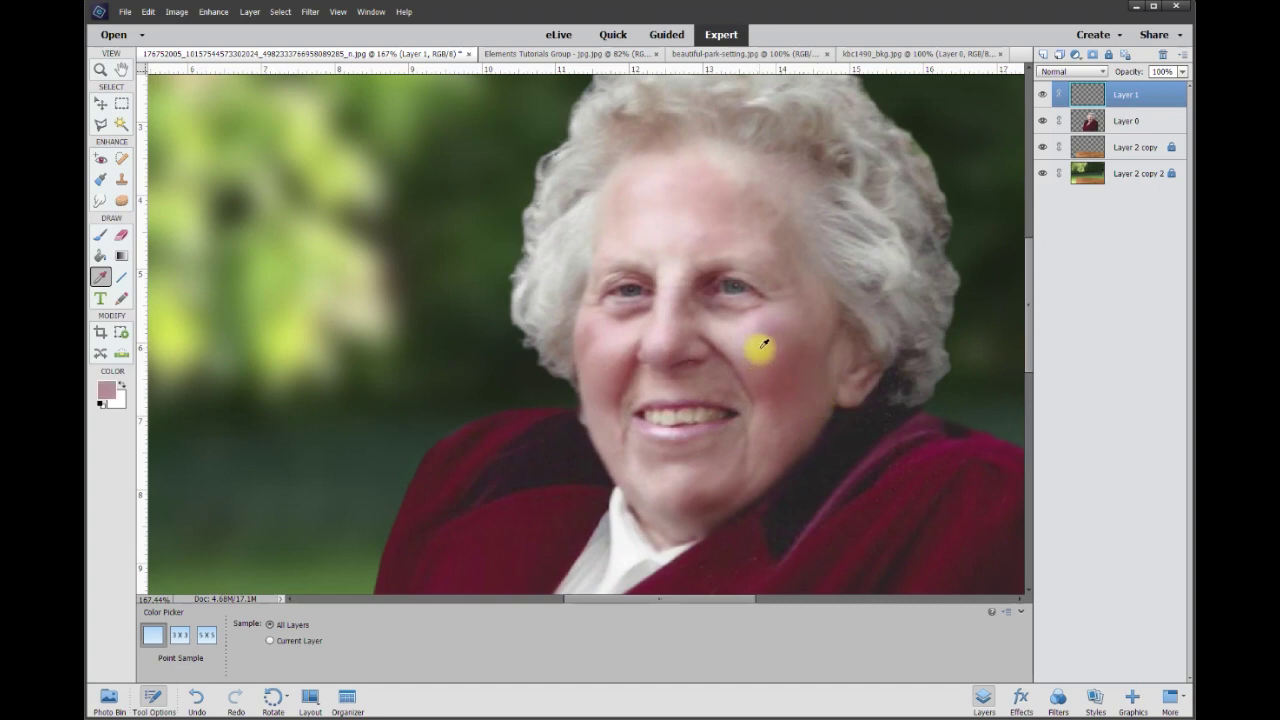
{"action": "left_click", "coordinate": [694, 371]}
Paint the sampled skin tone over the woman's whole face on Layer 1 with a soft 100 px brush
{"action": "key", "text": "b"}
{"action": "right_click", "coordinate": [400, 526]}
{"action": "scroll", "coordinate": [366, 566], "scroll_direction": "down", "scroll_amount": 1}
{"action": "left_click", "coordinate": [363, 556]}
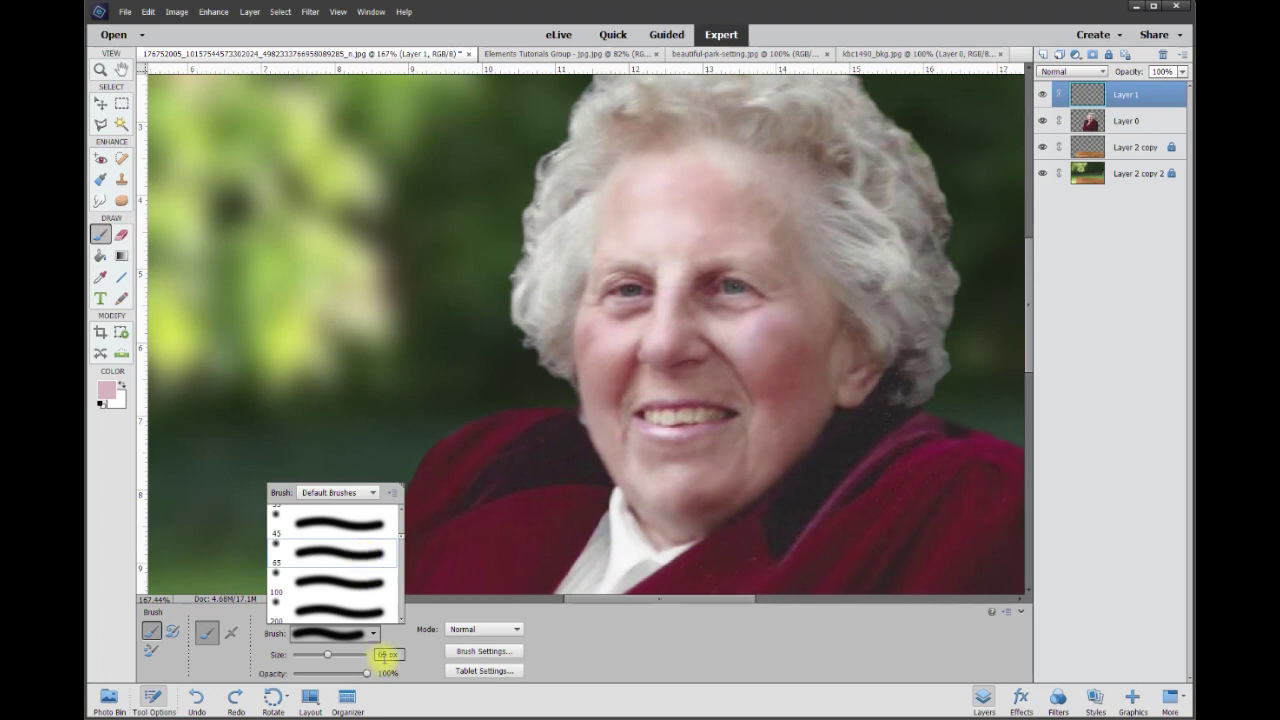
{"action": "left_click", "coordinate": [324, 654]}
{"action": "left_click_drag", "start_coordinate": [326, 654], "coordinate": [337, 654]}
{"action": "mouse_move", "coordinate": [680, 250]}
{"action": "left_mouse_down"}
{"action": "mouse_move", "coordinate": [637, 214]}
{"action": "mouse_move", "coordinate": [675, 188]}
{"action": "mouse_move", "coordinate": [763, 234]}
{"action": "mouse_move", "coordinate": [795, 400]}
{"action": "mouse_move", "coordinate": [609, 349]}
{"action": "mouse_move", "coordinate": [660, 294]}
{"action": "mouse_move", "coordinate": [740, 369]}
{"action": "mouse_move", "coordinate": [720, 415]}
{"action": "left_mouse_up"}
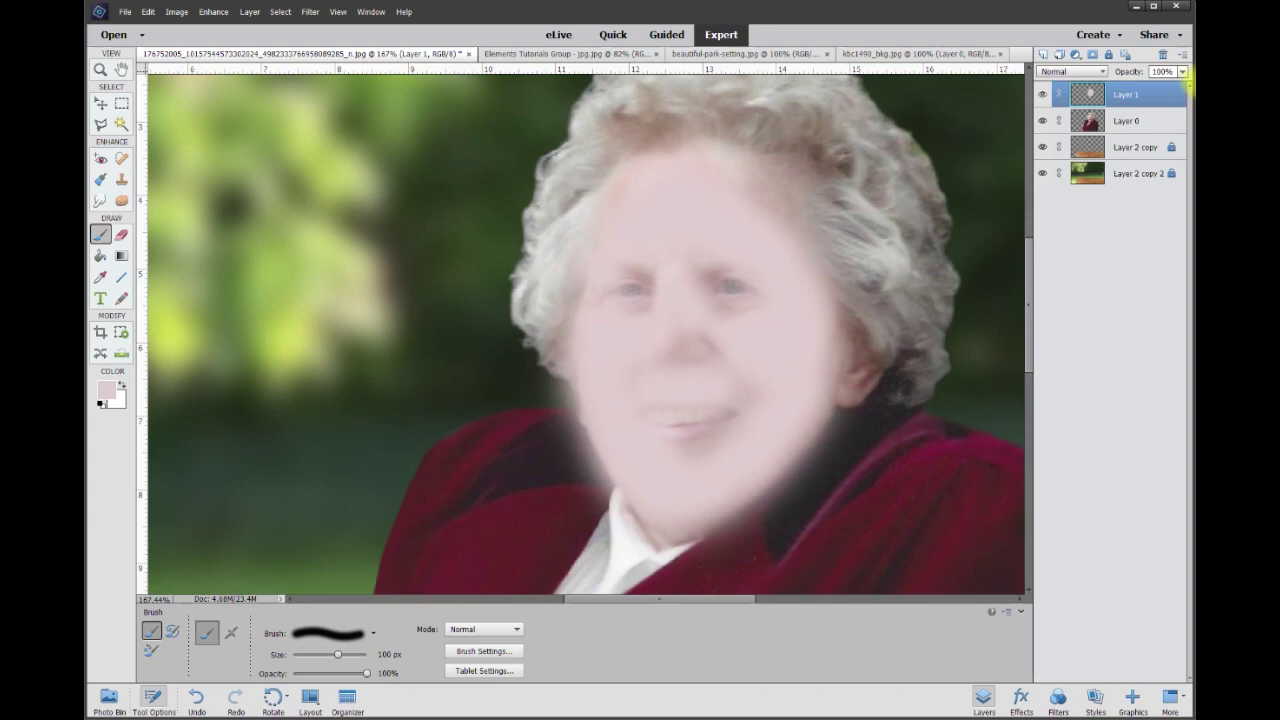
Set Layer 1's opacity to 41% and erase the paint over the eyes, mouth and face edge with a 15 px eraser
{"action": "left_click", "coordinate": [1183, 73]}
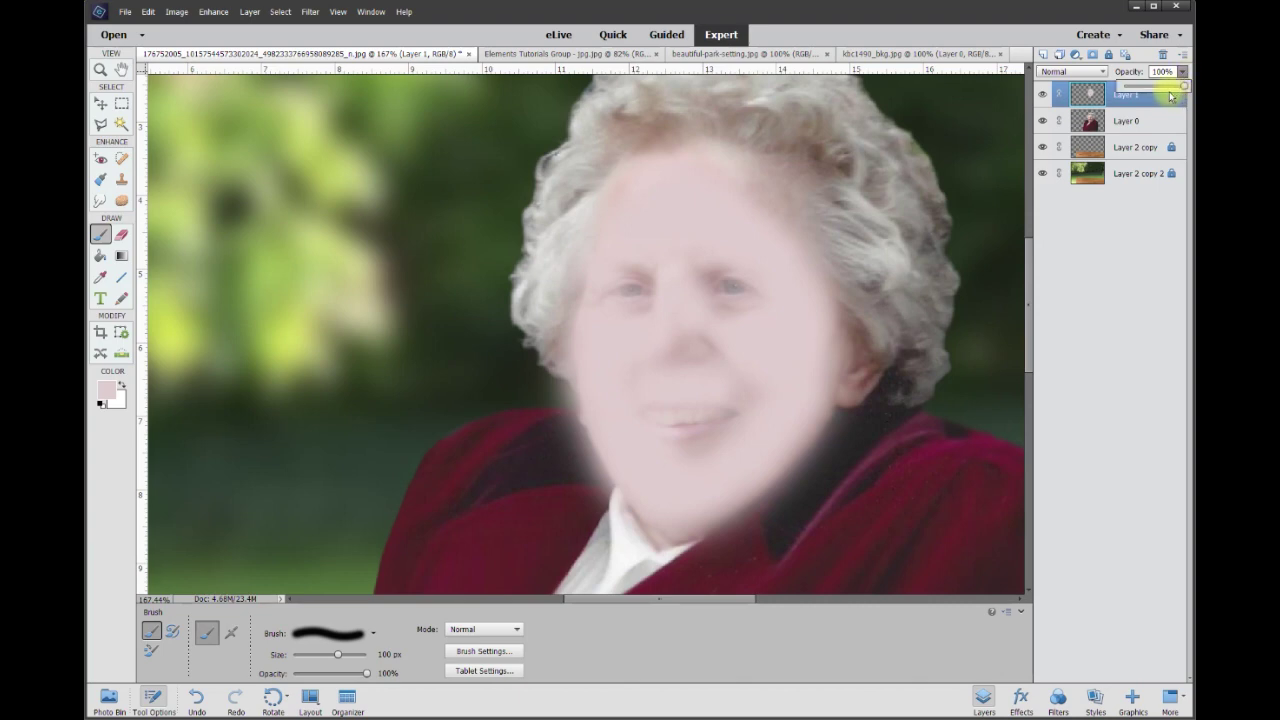
{"action": "left_click_drag", "start_coordinate": [1170, 91], "coordinate": [1167, 90]}
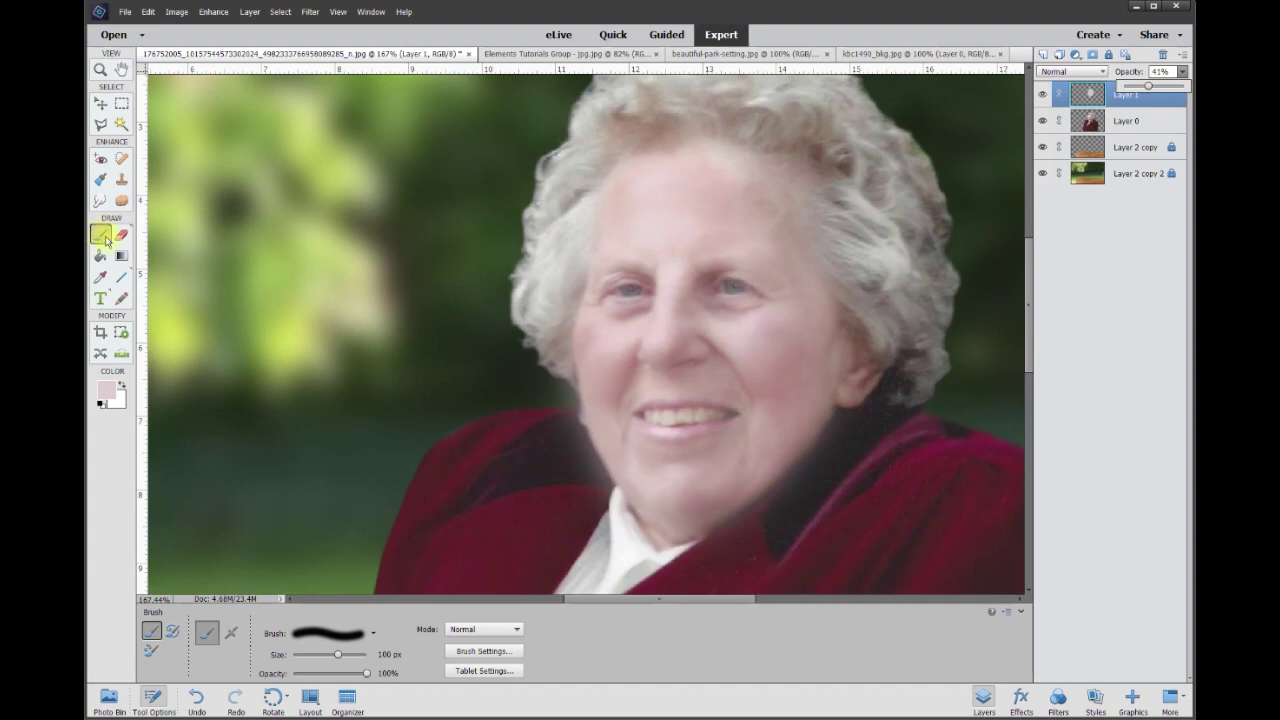
{"action": "left_click", "coordinate": [121, 234]}
{"action": "scroll", "coordinate": [651, 324], "scroll_direction": "up", "scroll_amount": 3}
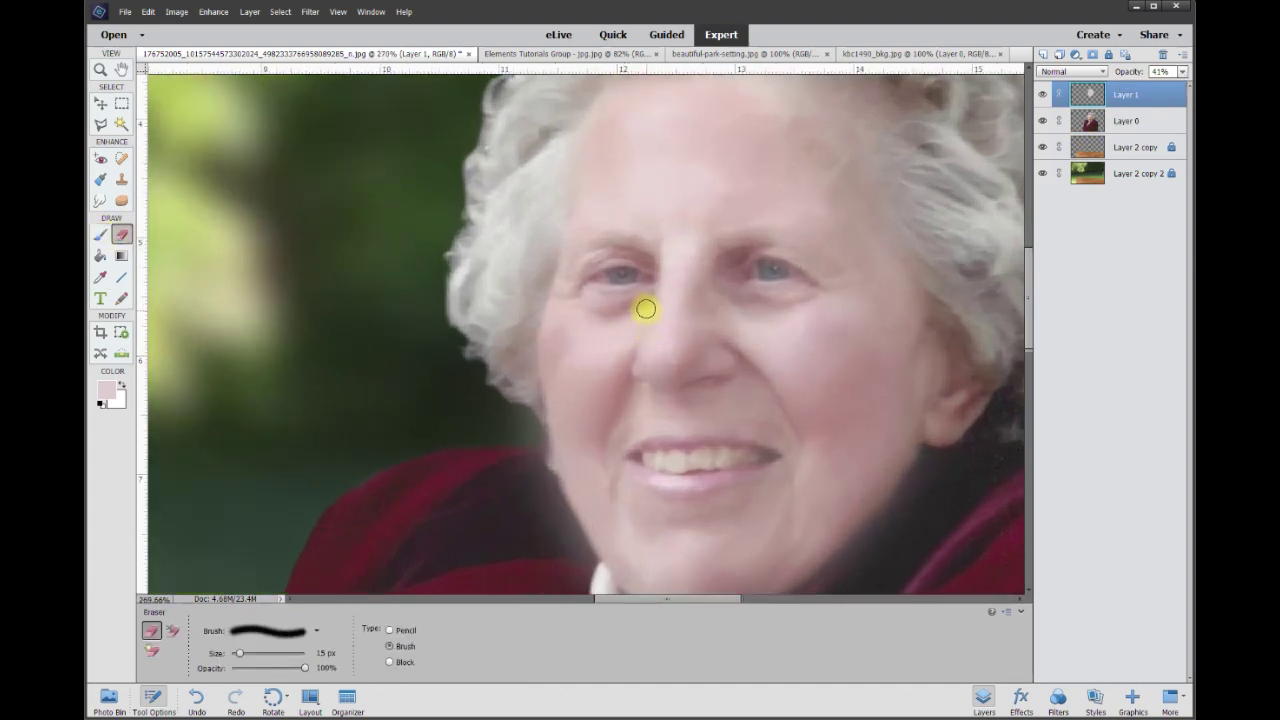
{"action": "scroll", "coordinate": [645, 309], "scroll_direction": "up", "scroll_amount": 1}
{"action": "mouse_move", "coordinate": [594, 272]}
{"action": "left_mouse_down"}
{"action": "mouse_move", "coordinate": [640, 272]}
{"action": "mouse_move", "coordinate": [588, 272]}
{"action": "left_mouse_up"}
{"action": "left_click_drag", "start_coordinate": [788, 283], "coordinate": [808, 270]}
{"action": "mouse_move", "coordinate": [630, 488]}
{"action": "left_mouse_down"}
{"action": "mouse_move", "coordinate": [674, 471]}
{"action": "mouse_move", "coordinate": [763, 503]}
{"action": "mouse_move", "coordinate": [667, 476]}
{"action": "mouse_move", "coordinate": [529, 314]}
{"action": "left_mouse_up"}
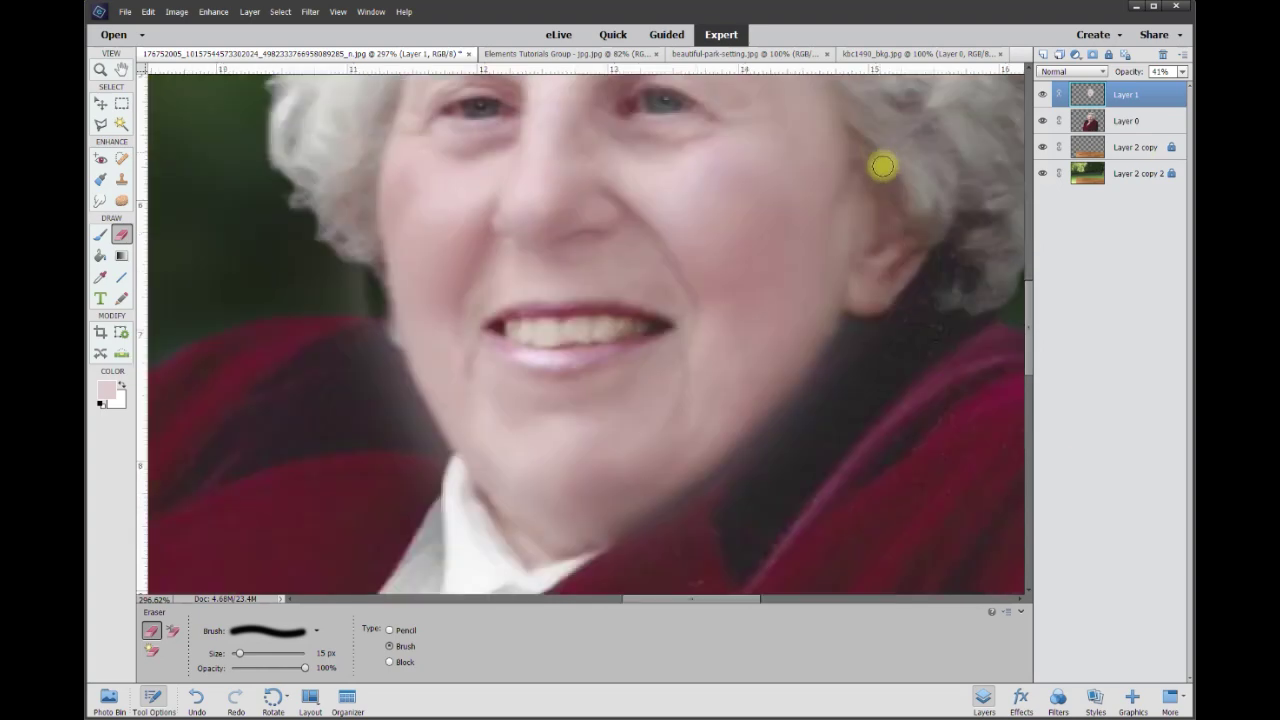
{"action": "mouse_move", "coordinate": [857, 323]}
{"action": "left_mouse_down"}
{"action": "mouse_move", "coordinate": [746, 447]}
{"action": "mouse_move", "coordinate": [624, 550]}
{"action": "mouse_move", "coordinate": [457, 480]}
{"action": "mouse_move", "coordinate": [372, 302]}
{"action": "left_mouse_up"}
Set Layer 1's opacity to 100% and add a black-filled layer directly beneath it
{"action": "left_click", "coordinate": [1182, 71]}
{"action": "left_click_drag", "start_coordinate": [1191, 88], "coordinate": [1185, 99]}
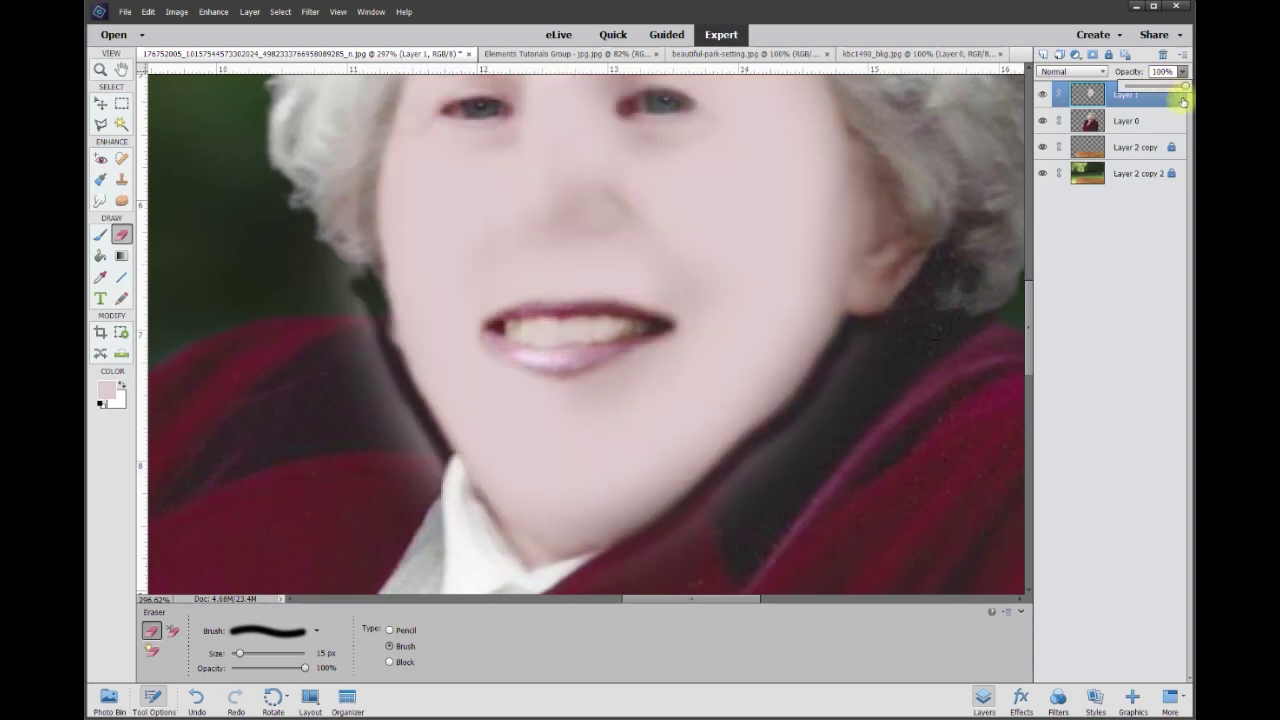
{"action": "left_click", "coordinate": [1146, 122]}
{"action": "left_click", "coordinate": [1043, 56]}
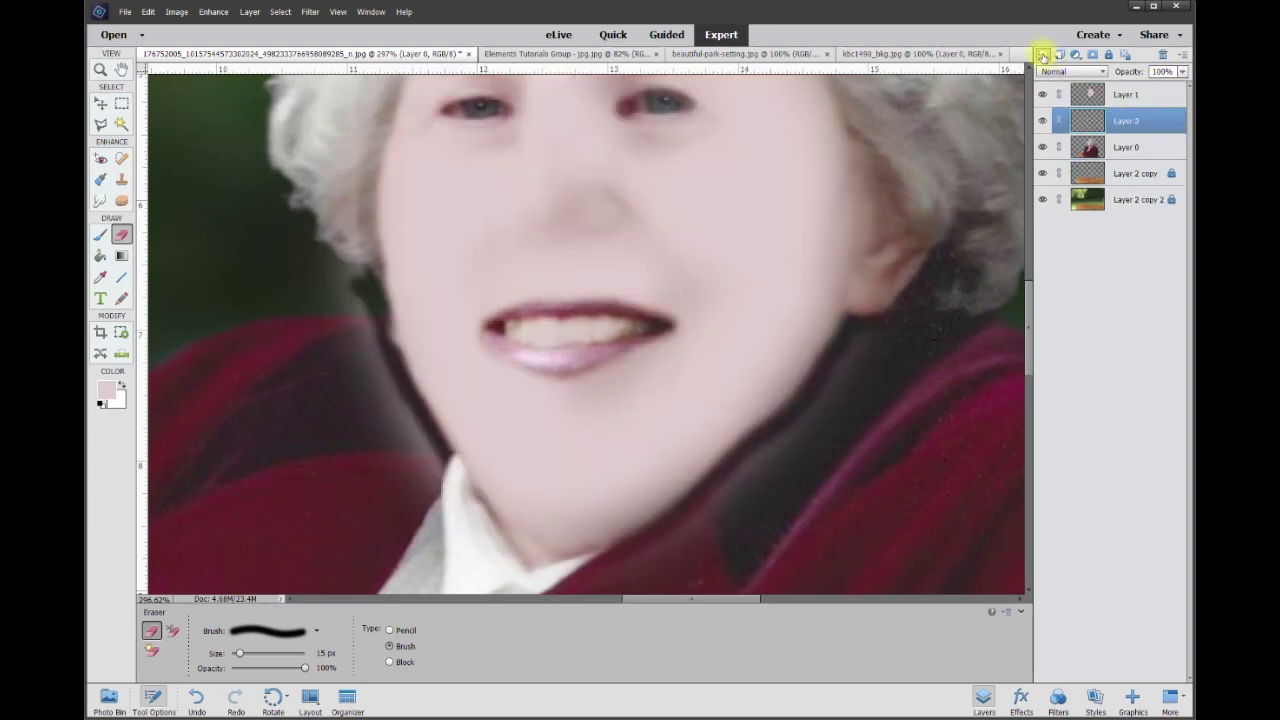
{"action": "left_click", "coordinate": [104, 391]}
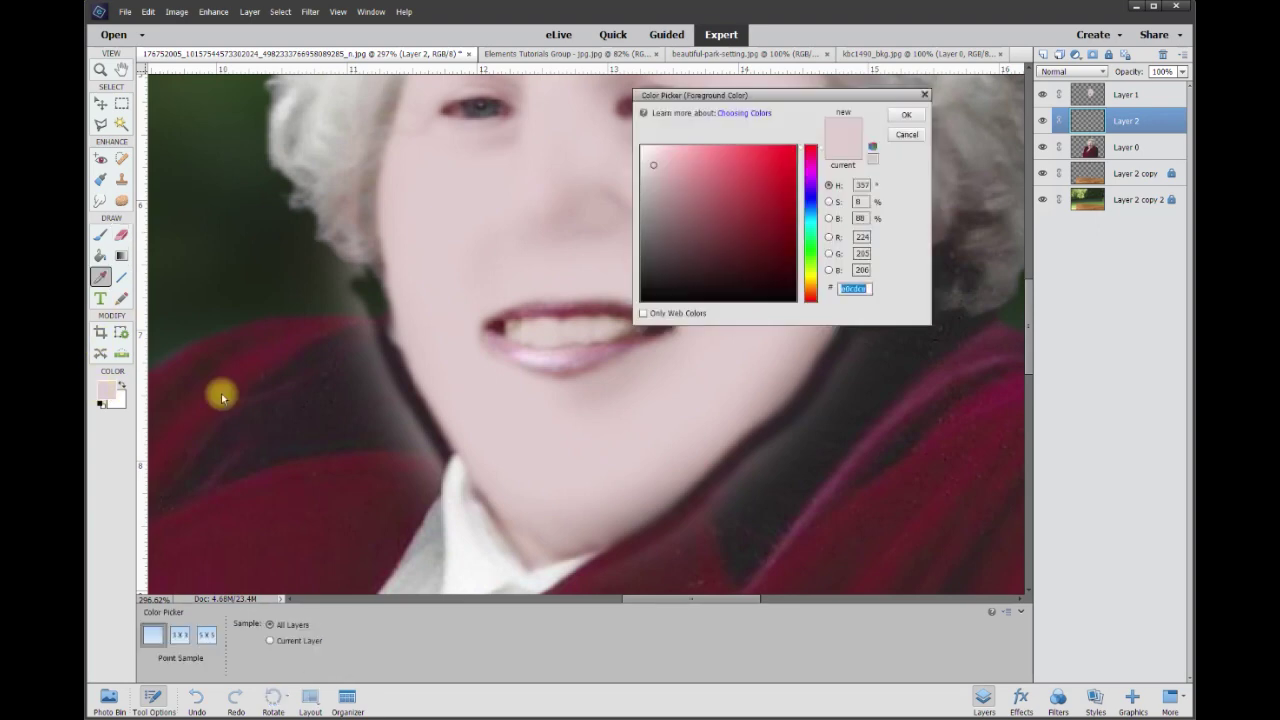
{"action": "left_click", "coordinate": [905, 119]}
{"action": "key", "text": "e"}
{"action": "left_click", "coordinate": [99, 258]}
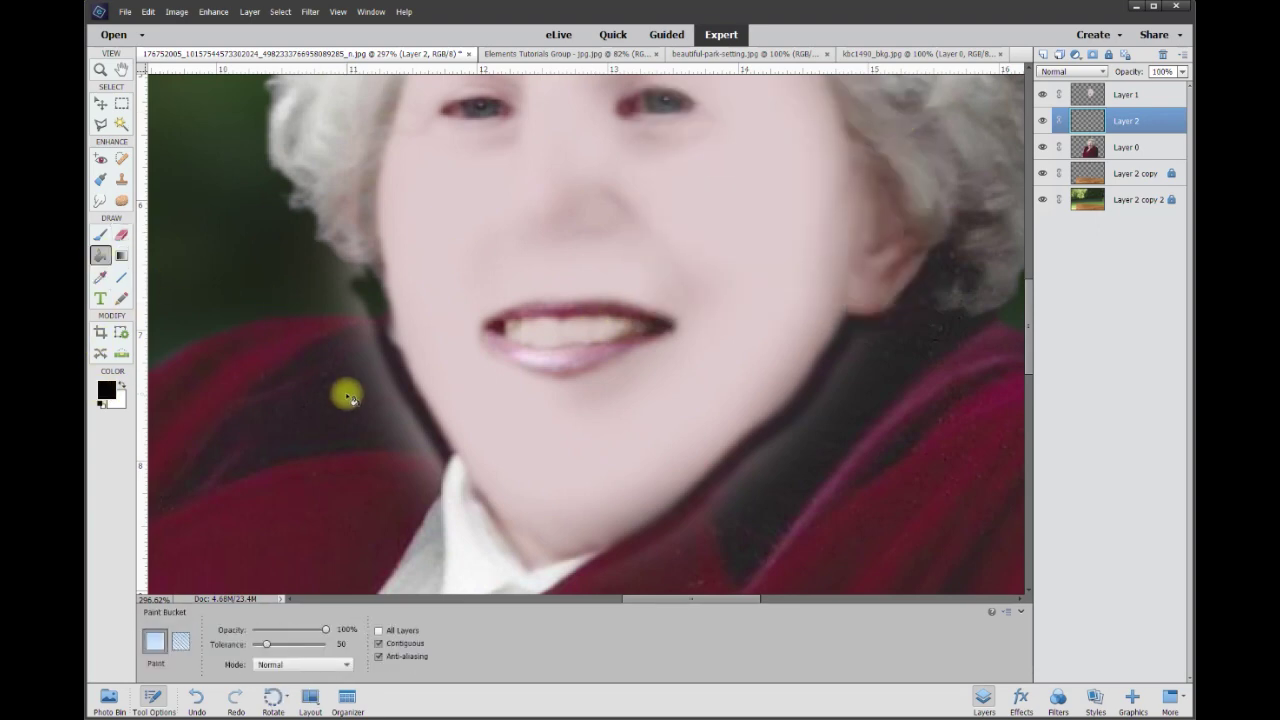
{"action": "left_click", "coordinate": [350, 393]}
Outline the inside of the mouth with the Polygonal Lasso and remove the skin paint there from Layer 1
{"action": "left_click", "coordinate": [99, 124]}
{"action": "left_click", "coordinate": [495, 333]}
{"action": "left_click", "coordinate": [514, 319]}
{"action": "left_click", "coordinate": [656, 319]}
{"action": "left_click", "coordinate": [622, 346]}
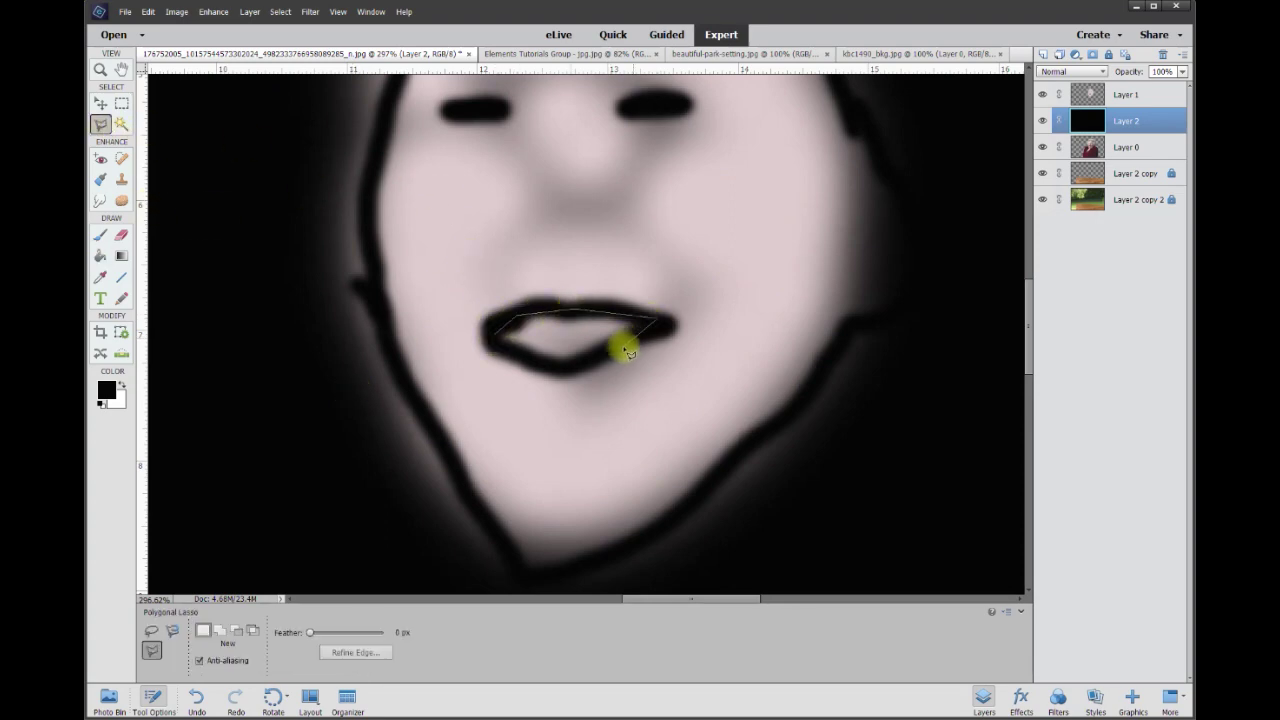
{"action": "double_click", "coordinate": [511, 351]}
{"action": "key", "text": "alt+]"}
{"action": "key", "text": "alt+BackSpace"}
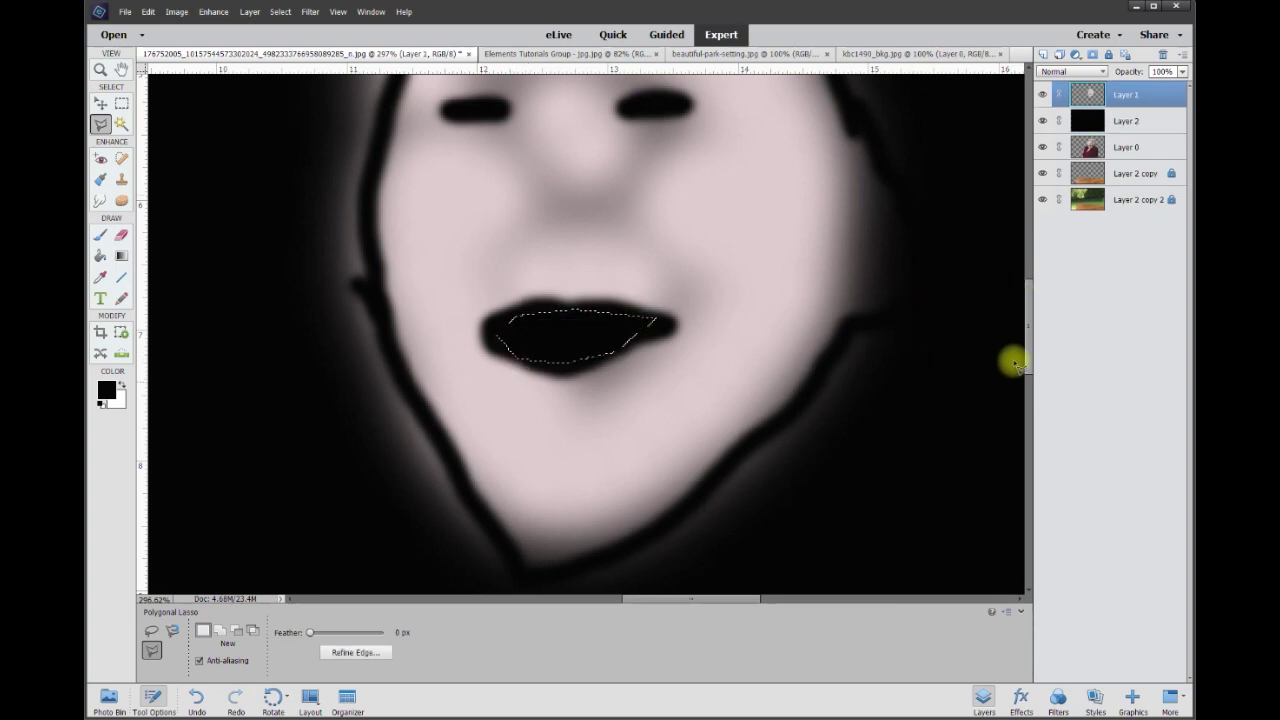
Lasso the area outside the left cheek, forehead and right temple and remove the stray skin paint from Layer 1
{"action": "left_click_drag", "start_coordinate": [1028, 323], "coordinate": [1028, 268]}
{"action": "left_click", "coordinate": [404, 160]}
{"action": "left_click", "coordinate": [525, 91]}
{"action": "left_click", "coordinate": [786, 121]}
{"action": "left_click", "coordinate": [850, 400]}
{"action": "left_click", "coordinate": [933, 500]}
{"action": "left_click", "coordinate": [995, 210]}
{"action": "left_click", "coordinate": [948, 85]}
{"action": "left_click", "coordinate": [218, 417]}
{"action": "left_click_drag", "start_coordinate": [280, 490], "coordinate": [269, 97]}
{"action": "left_click", "coordinate": [277, 480]}
{"action": "left_click", "coordinate": [528, 486]}
{"action": "left_click", "coordinate": [351, 143]}
{"action": "left_click_drag", "start_coordinate": [351, 143], "coordinate": [354, 506]}
{"action": "left_click", "coordinate": [367, 374]}
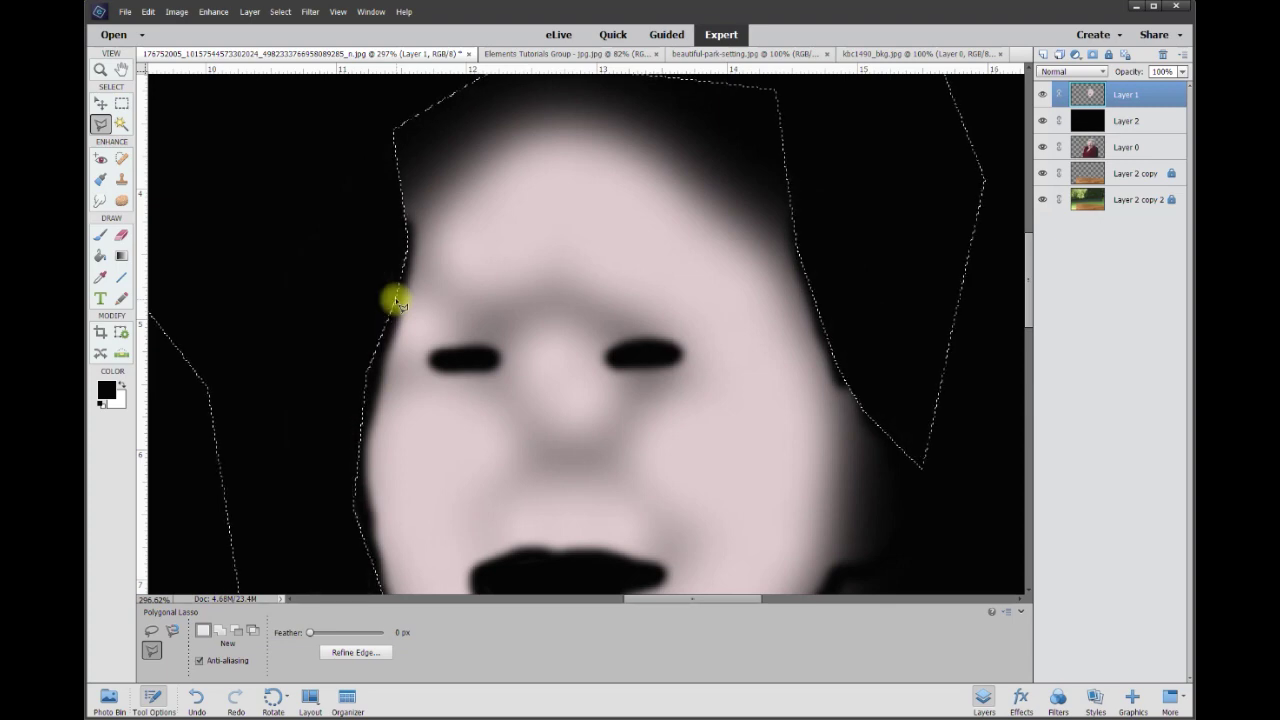
Lasso the area outside the right jaw and below the chin, clear the stray paint there and deselect
{"action": "key", "text": "Escape"}
{"action": "left_click", "coordinate": [972, 471]}
{"action": "left_click", "coordinate": [884, 548]}
{"action": "left_click", "coordinate": [815, 265]}
{"action": "left_click", "coordinate": [743, 406]}
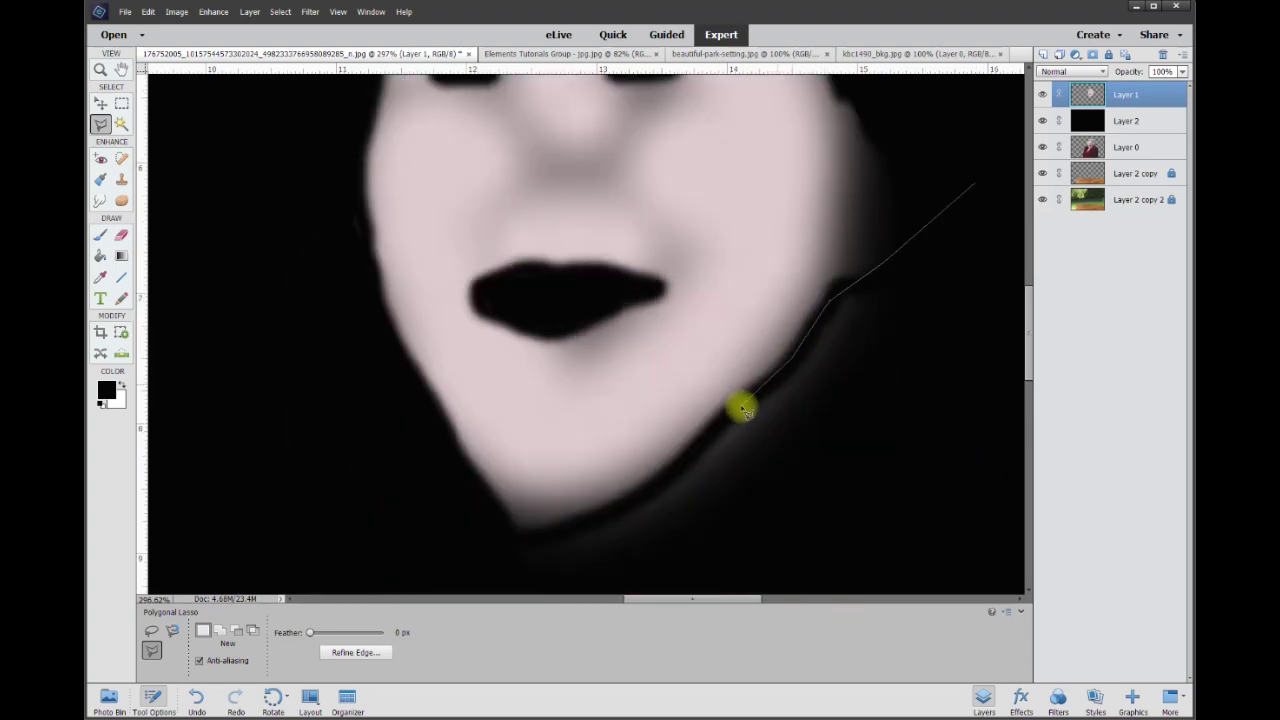
{"action": "left_click", "coordinate": [565, 442]}
{"action": "left_click", "coordinate": [445, 485]}
{"action": "left_click", "coordinate": [475, 567]}
{"action": "left_click", "coordinate": [958, 546]}
{"action": "double_click", "coordinate": [1011, 286]}
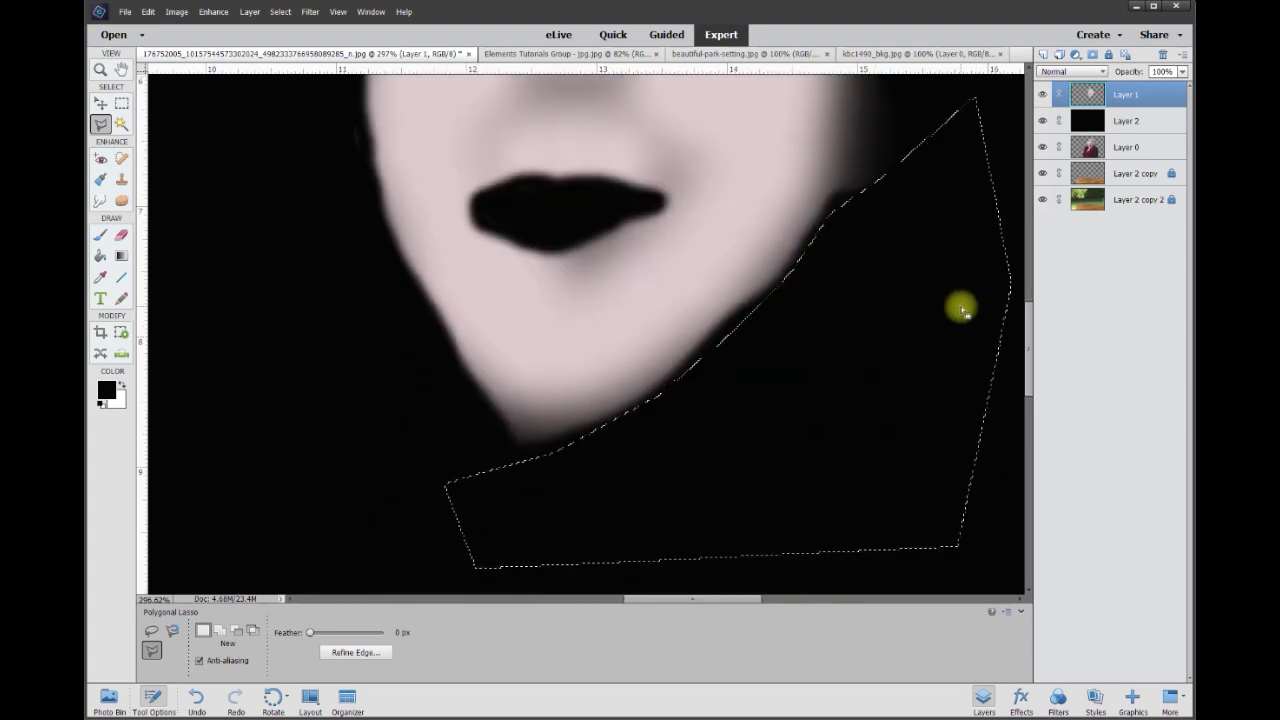
{"action": "key", "text": "ctrl+d"}
Hide the black Layer 2 so the woman and park scene show beneath the face paint
{"action": "scroll", "coordinate": [1000, 303], "scroll_direction": "down", "scroll_amount": 3}
{"action": "left_click_drag", "start_coordinate": [739, 603], "coordinate": [772, 601]}
{"action": "left_click", "coordinate": [1043, 121]}
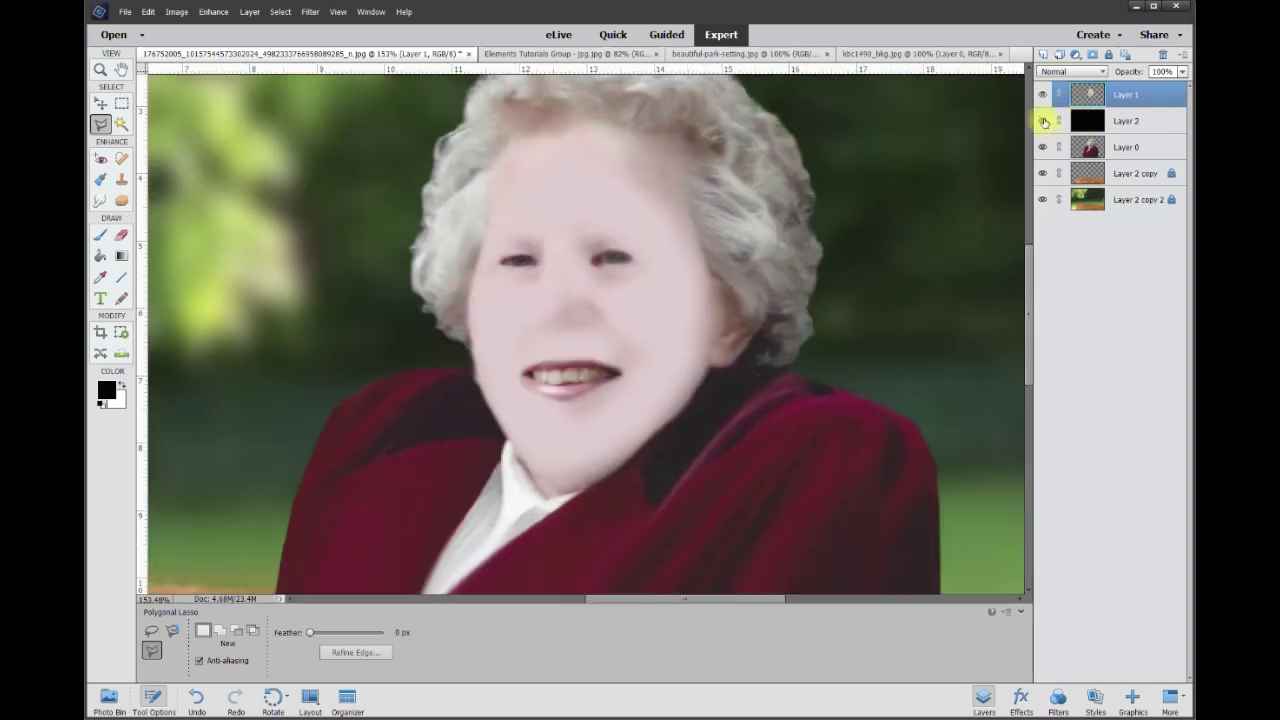
Lower the opacity of the face paint on Layer 1 to blend it with the natural facial features beneath
{"action": "left_click", "coordinate": [1183, 72]}
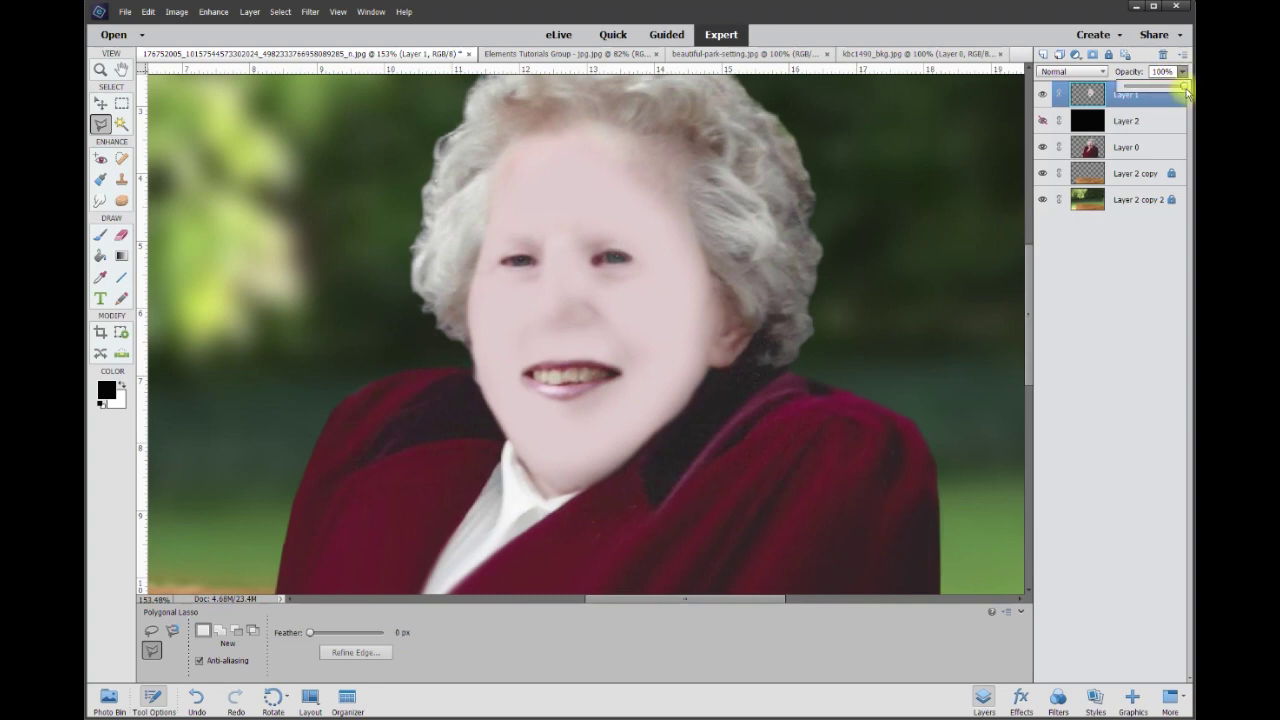
{"action": "left_click_drag", "start_coordinate": [1181, 92], "coordinate": [1140, 89]}
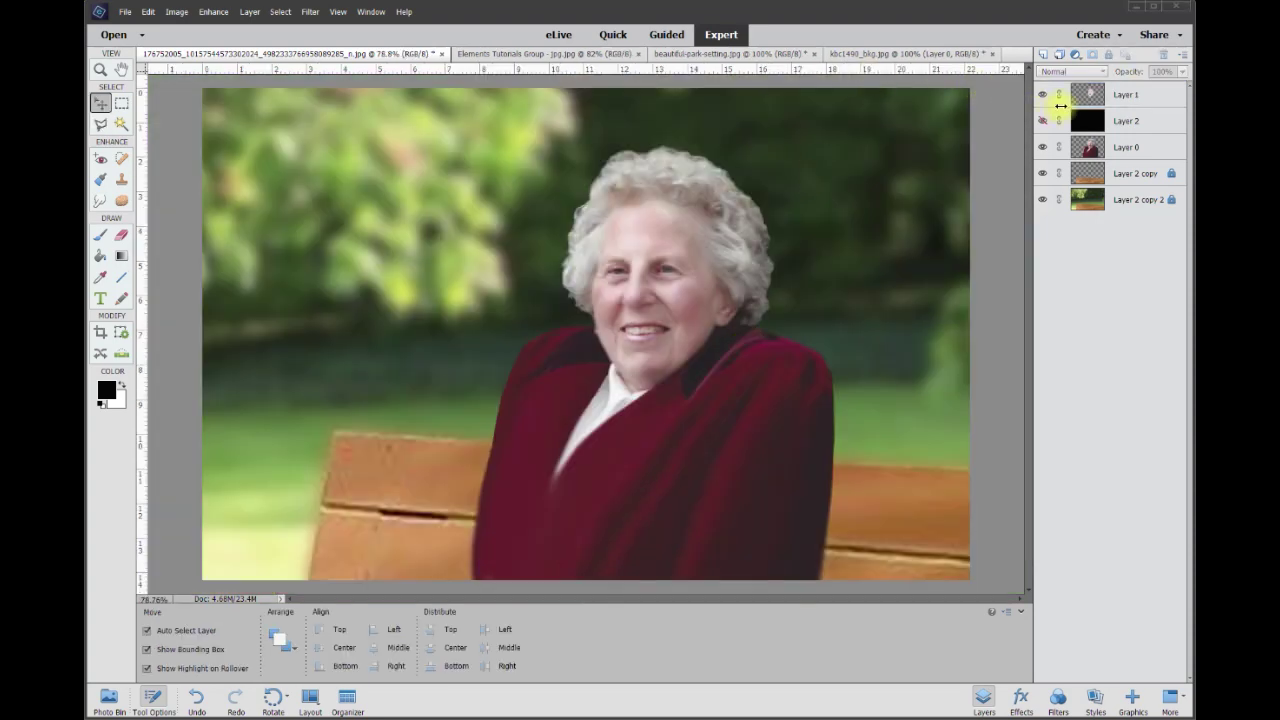
Compare the woman's skin tone with and without the Layer 1 face paint, leaving the layer visible, and check the whole composite
{"action": "left_click", "coordinate": [1043, 95]}
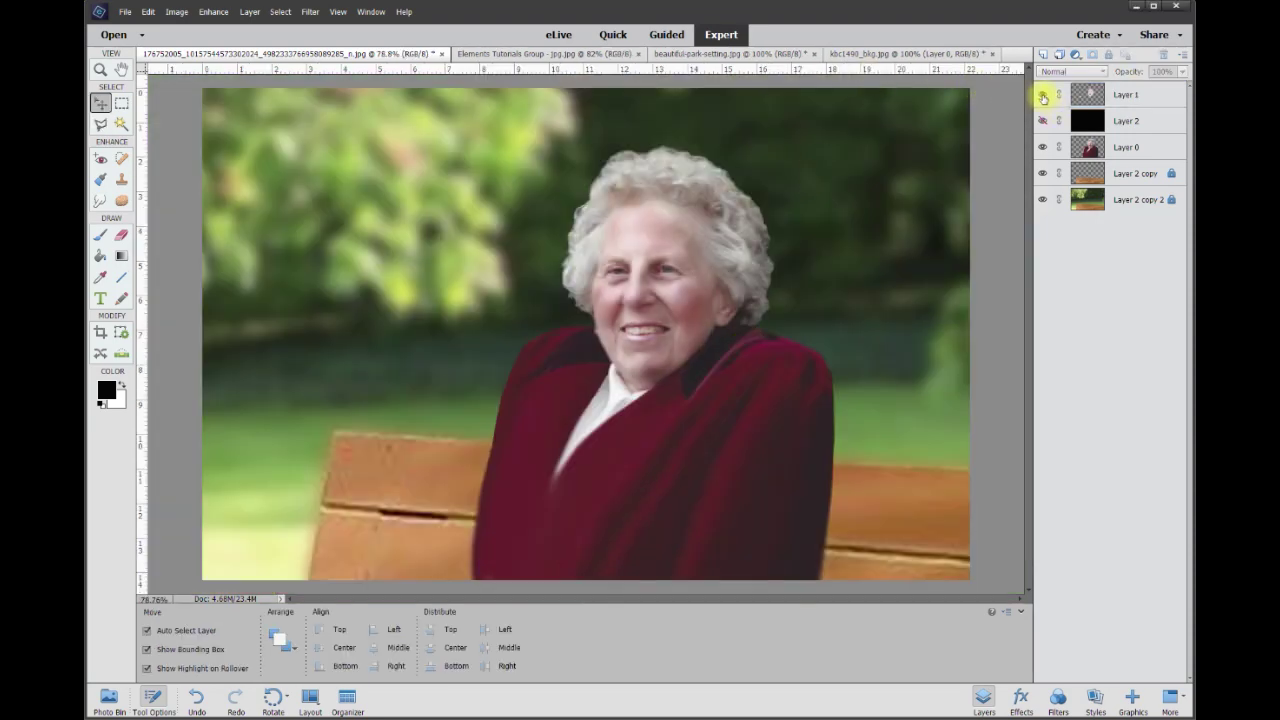
{"action": "left_click", "coordinate": [1043, 96]}
{"action": "left_click", "coordinate": [1043, 96]}
{"action": "left_click", "coordinate": [1043, 96]}
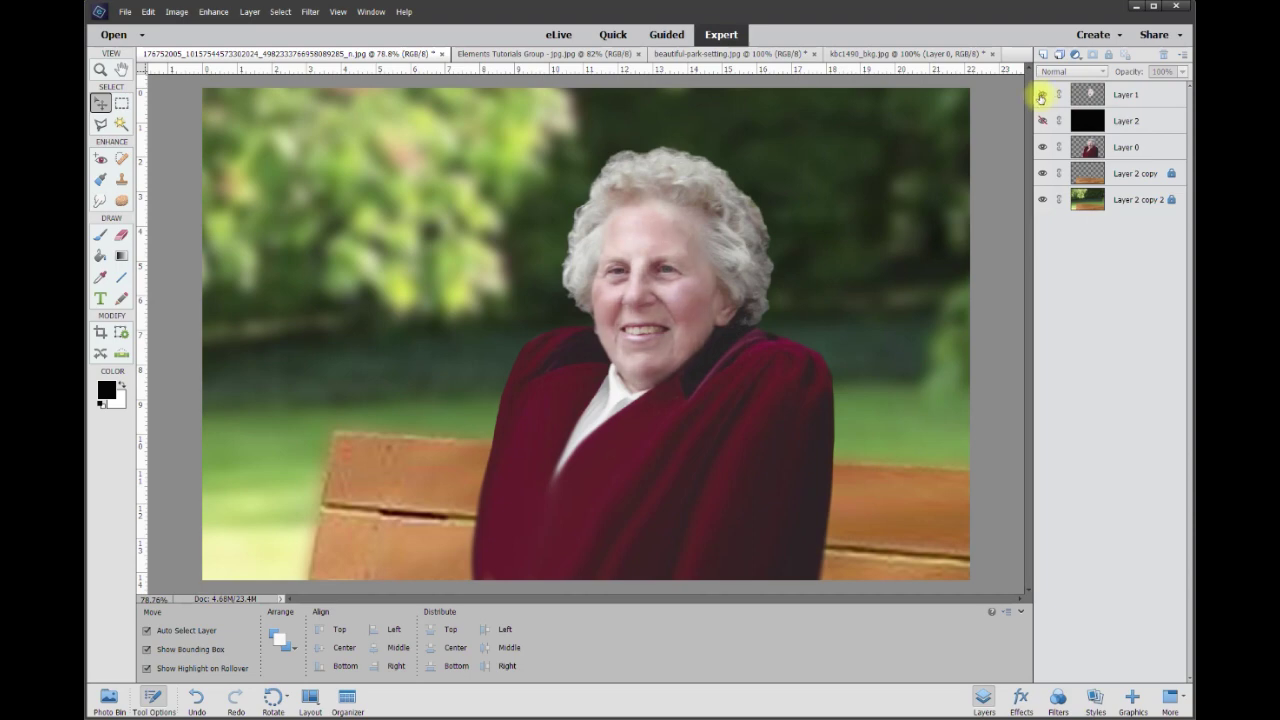
{"action": "left_click", "coordinate": [1042, 96]}
{"action": "left_click", "coordinate": [1042, 96]}
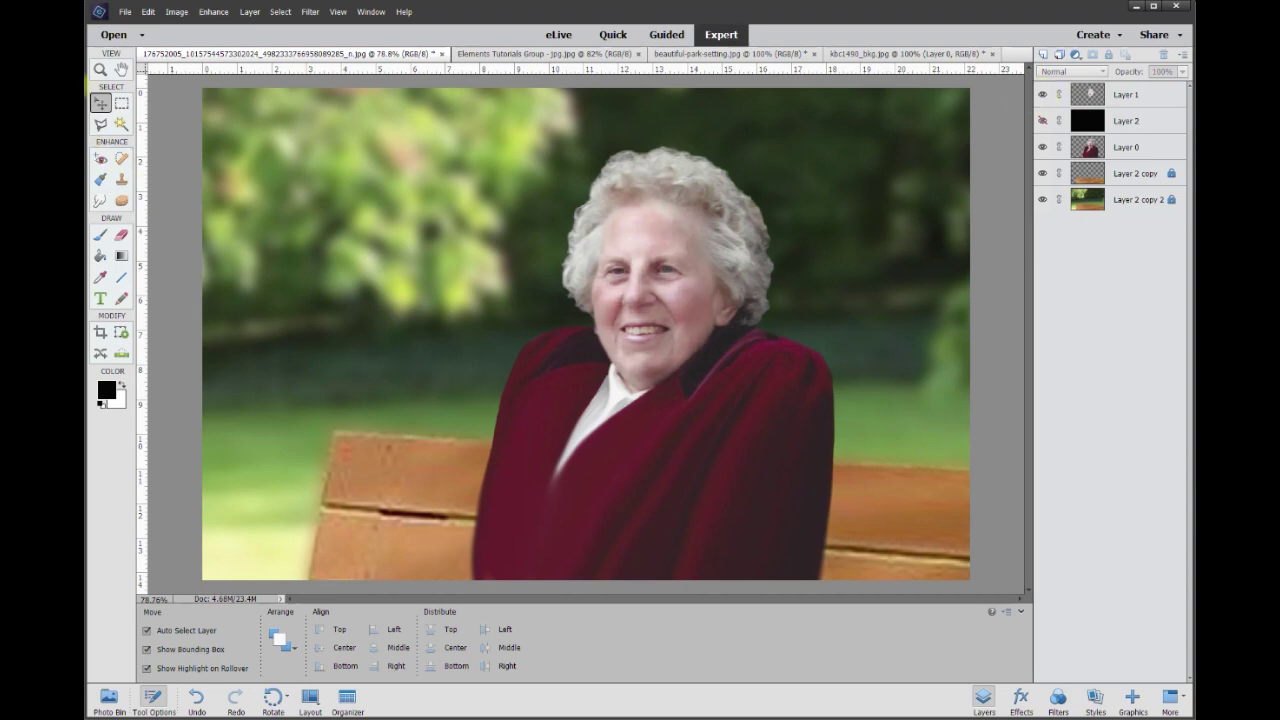
{"action": "scroll", "coordinate": [330, 190], "scroll_direction": "down", "scroll_amount": 2}
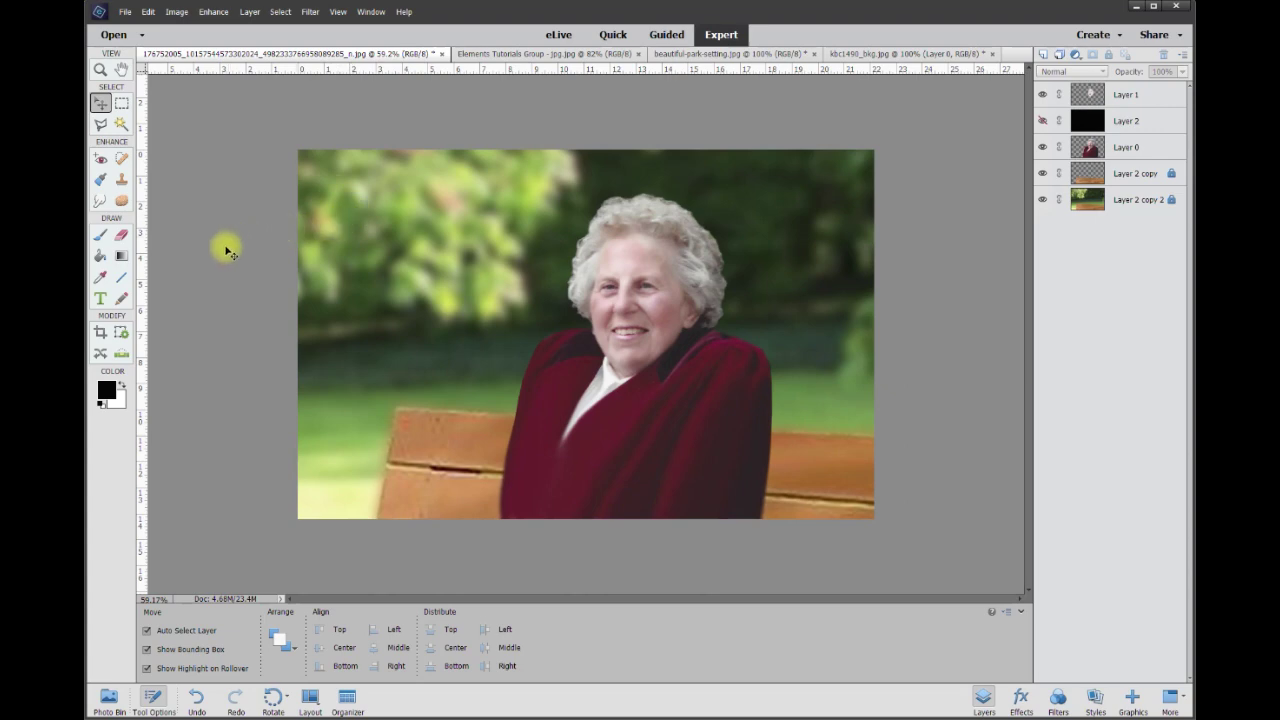
{"action": "key", "text": "ctrl+equal"}
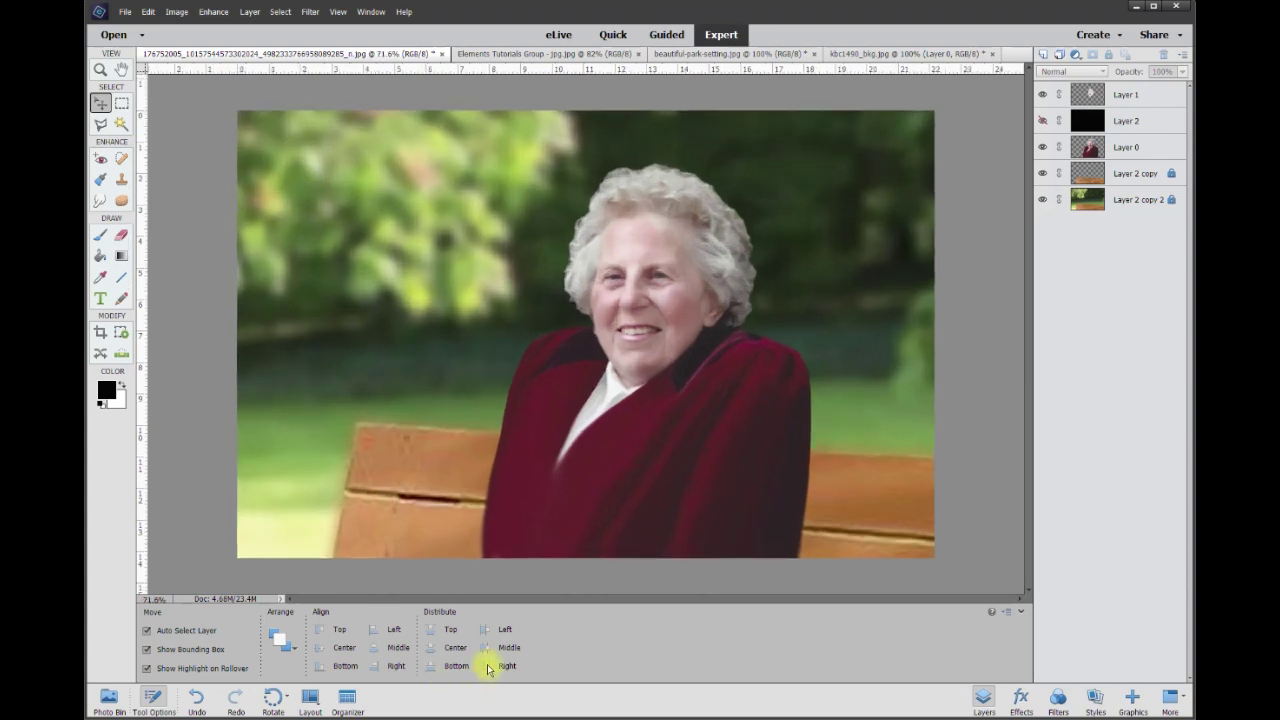